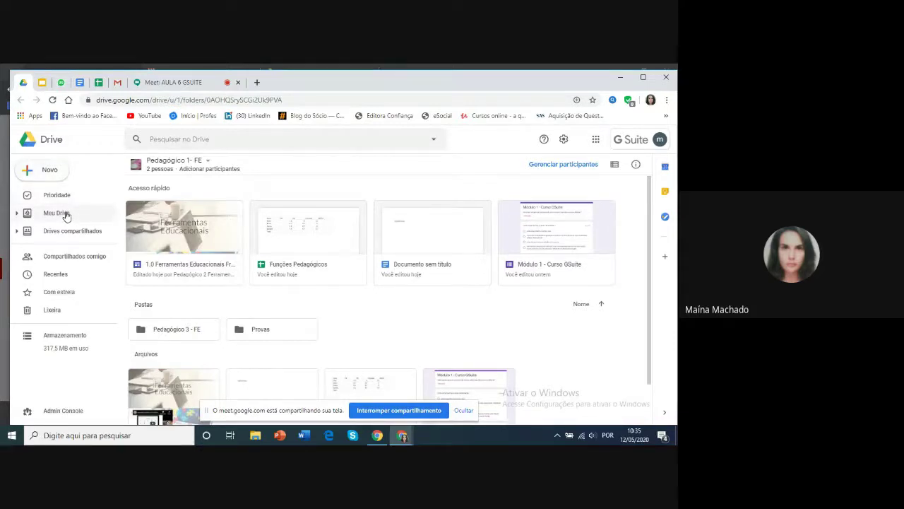
Step: Start a new Google spreadsheet based on a template from Meu Drive
click(66, 214)
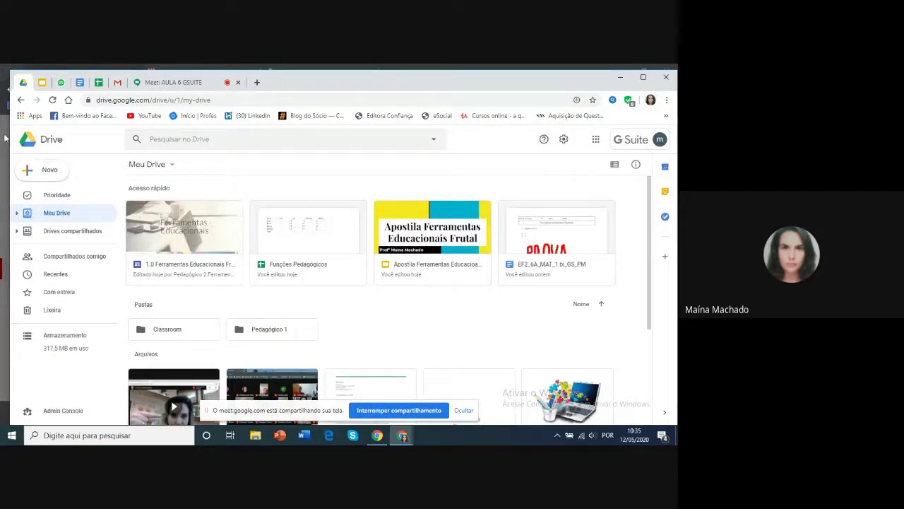
click(28, 172)
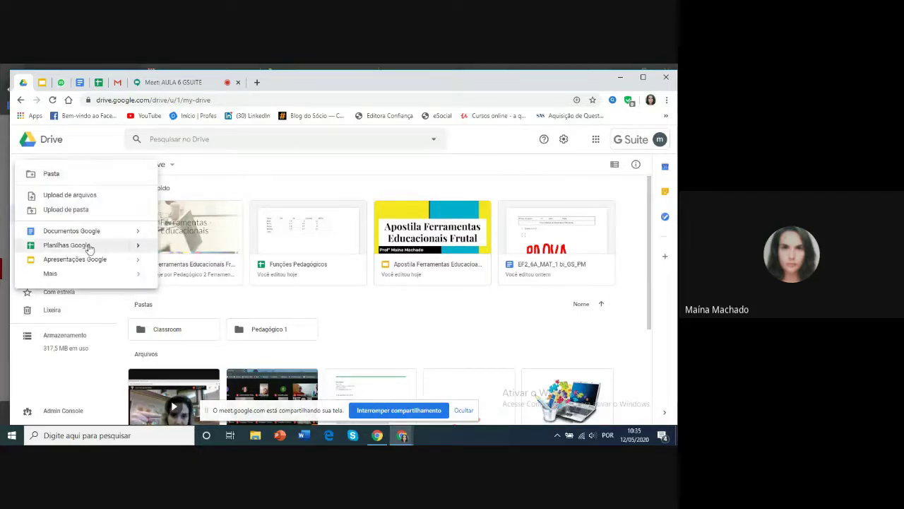
mouse_move(136, 248)
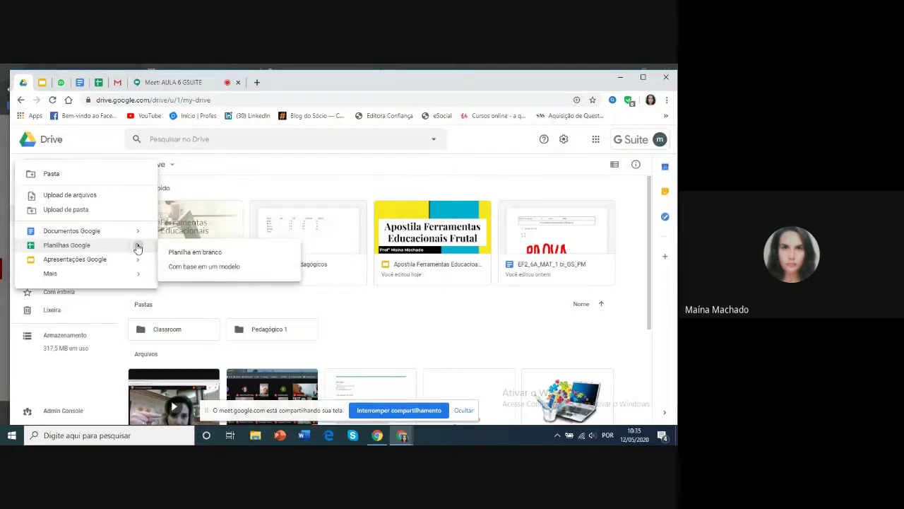
click(188, 267)
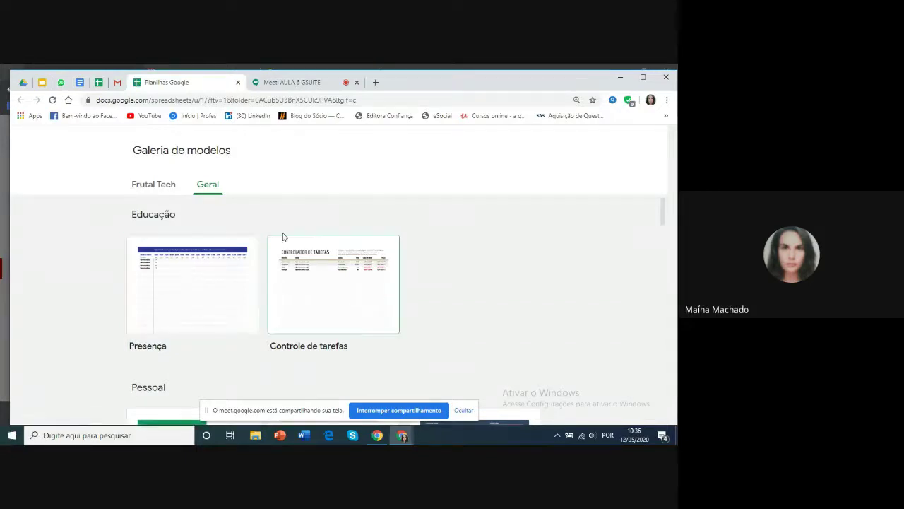
Step: Check the Frutal Tech templates, and create a spreadsheet from the Presença template in the Geral gallery
click(148, 188)
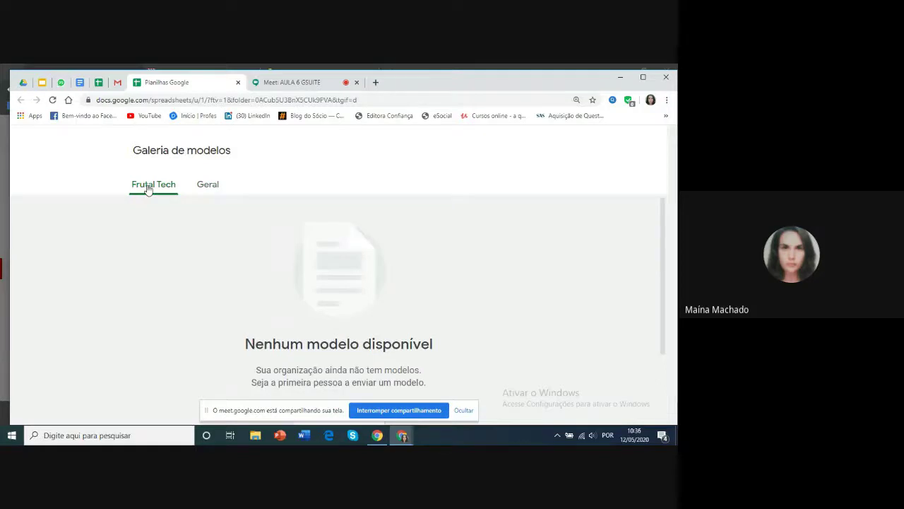
click(207, 185)
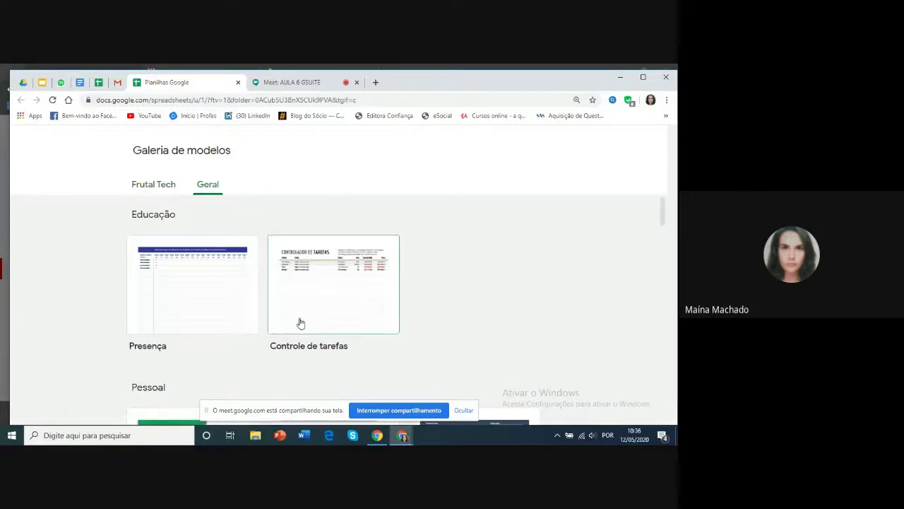
click(203, 291)
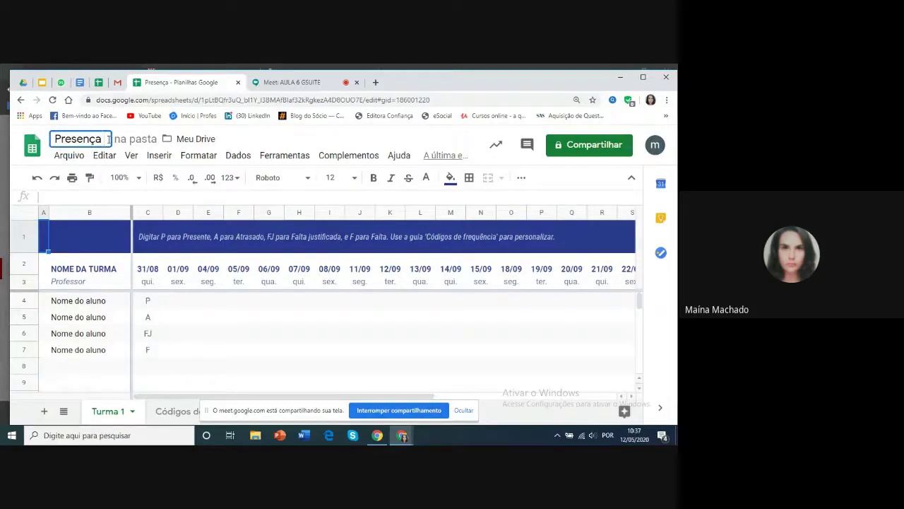
Step: Rename the attendance spreadsheet as Presença 3A and show the additional formatting tools
text(3A)
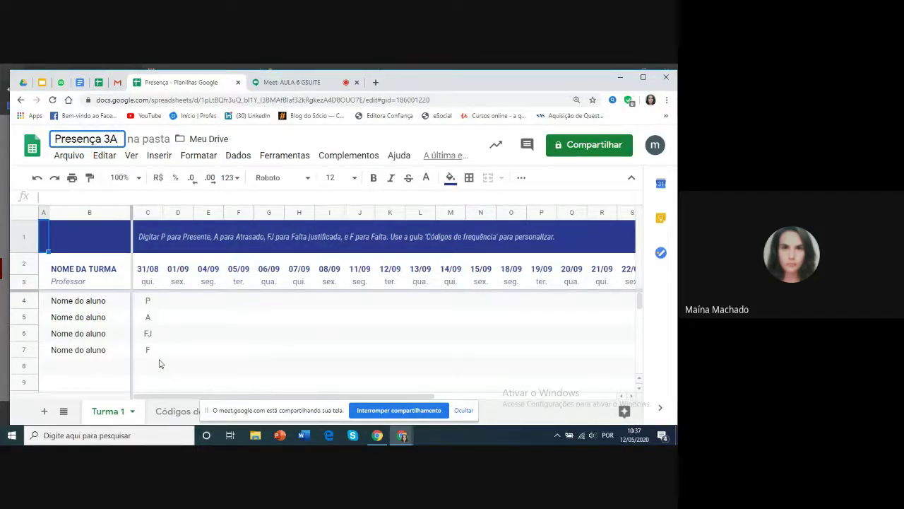
click(521, 179)
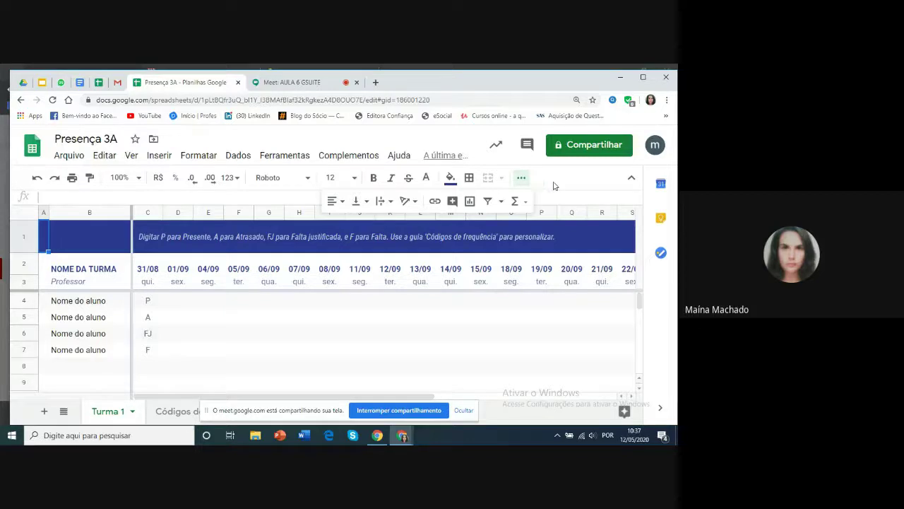
click(290, 197)
Step: Look at the PDF download settings for the attendance sheet, and close the spreadsheet without exporting
click(62, 156)
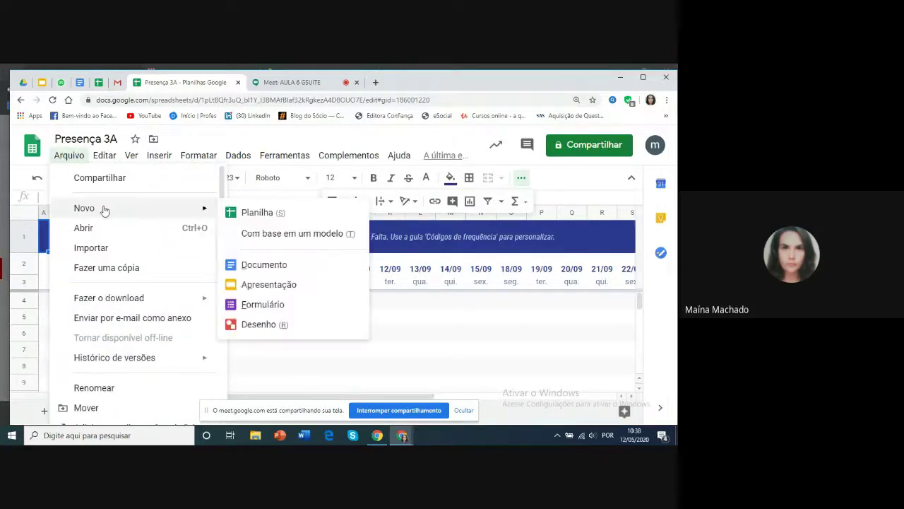
mouse_move(141, 300)
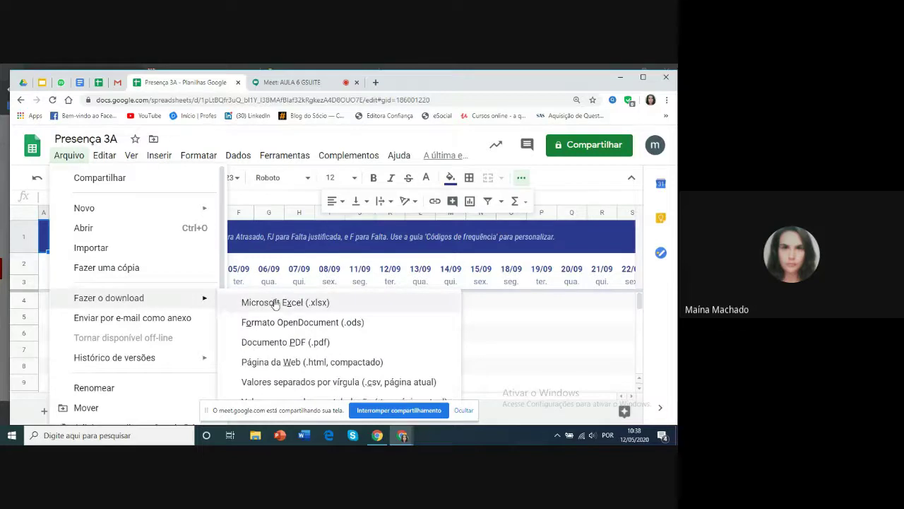
click(274, 342)
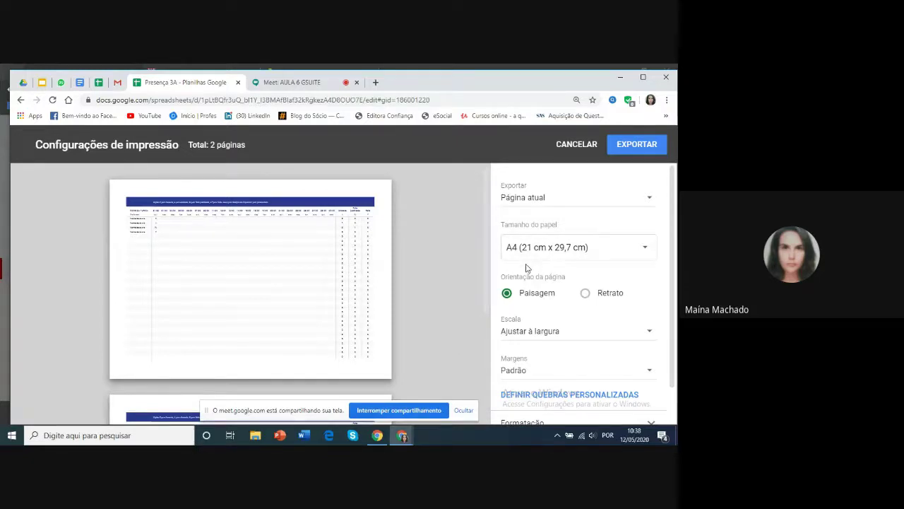
click(238, 83)
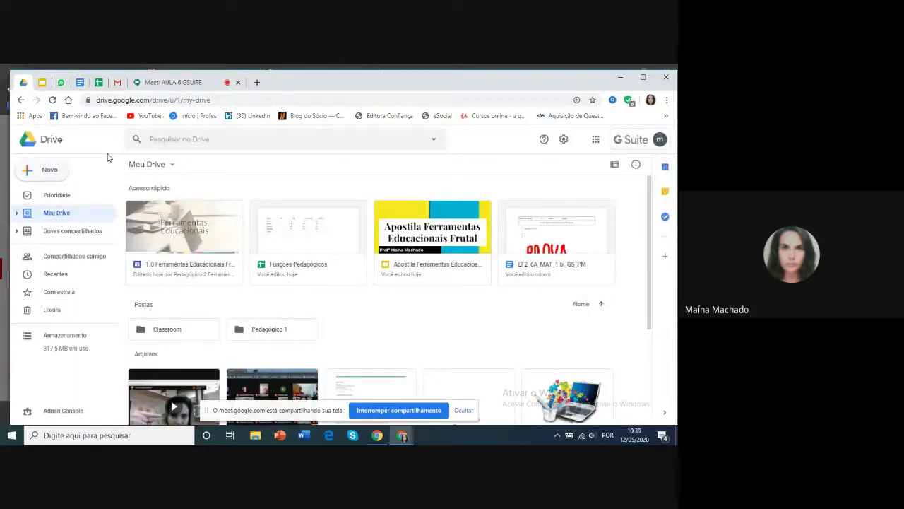
click(101, 84)
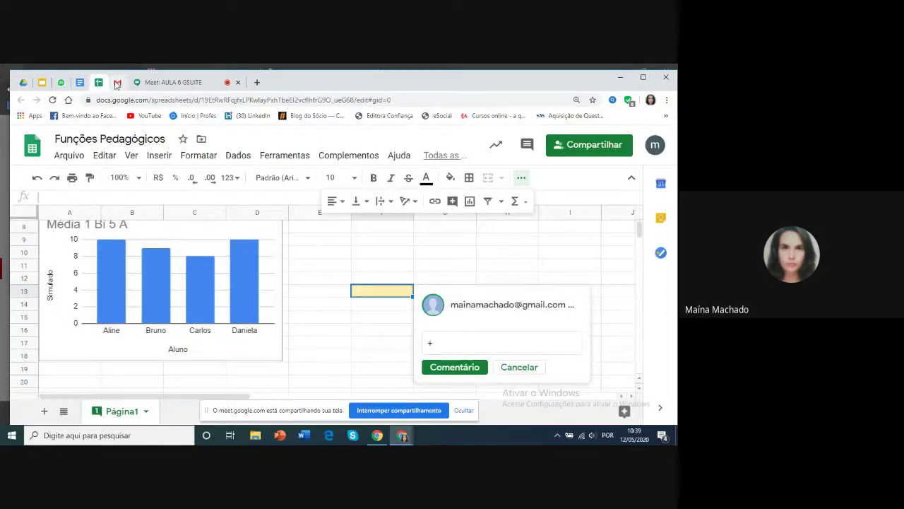
click(23, 83)
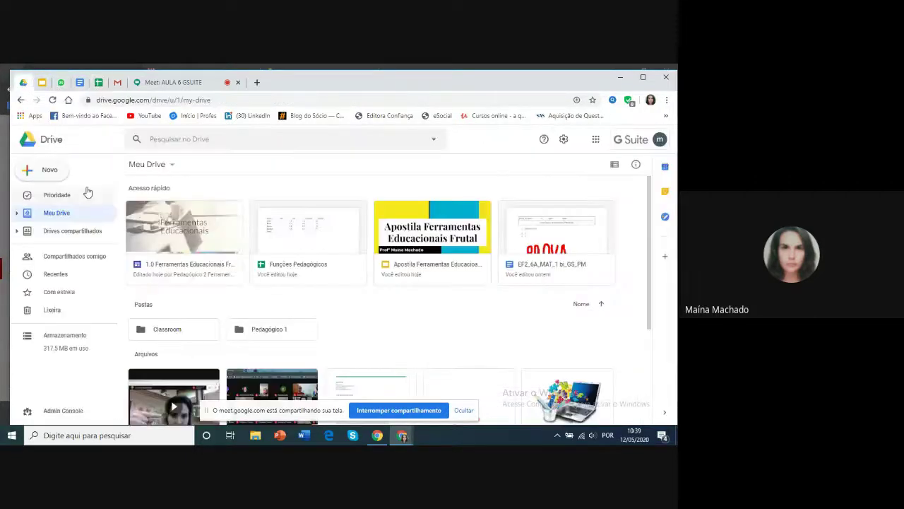
Step: Create a blank Google spreadsheet in Meu Drive
click(30, 173)
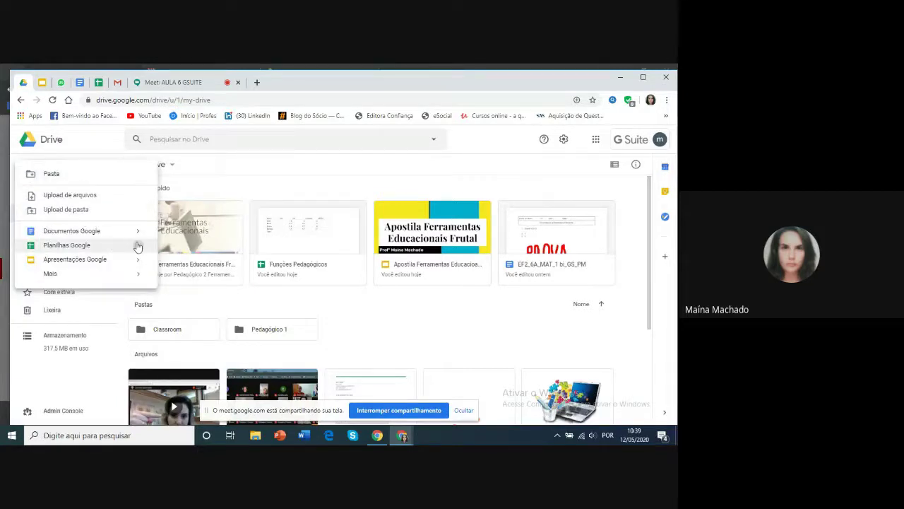
mouse_move(139, 246)
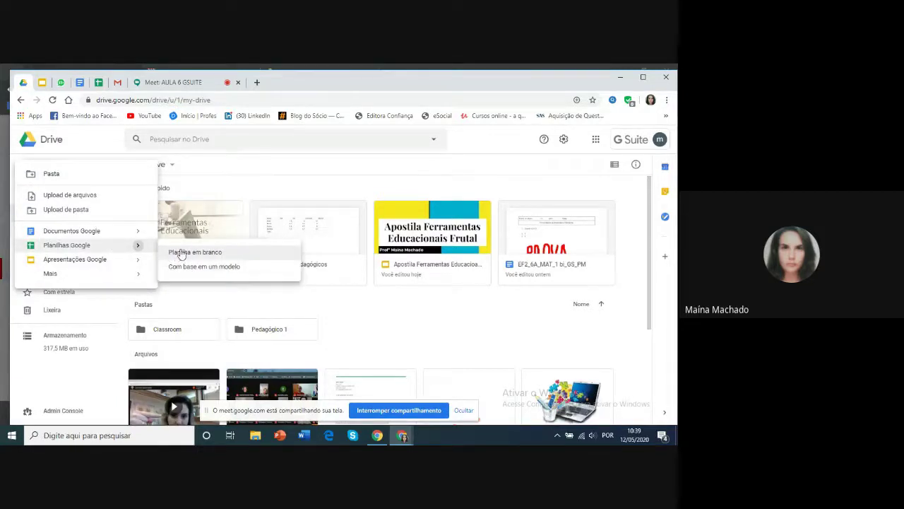
click(181, 253)
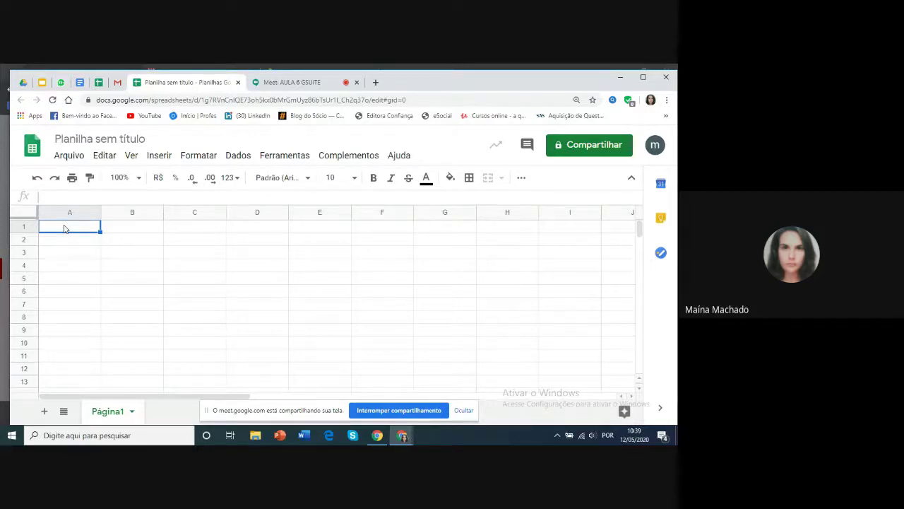
Step: Enter the column headers Aluno, PM and PB in cells A1 to C1
double_click(68, 226)
text(Aluno)
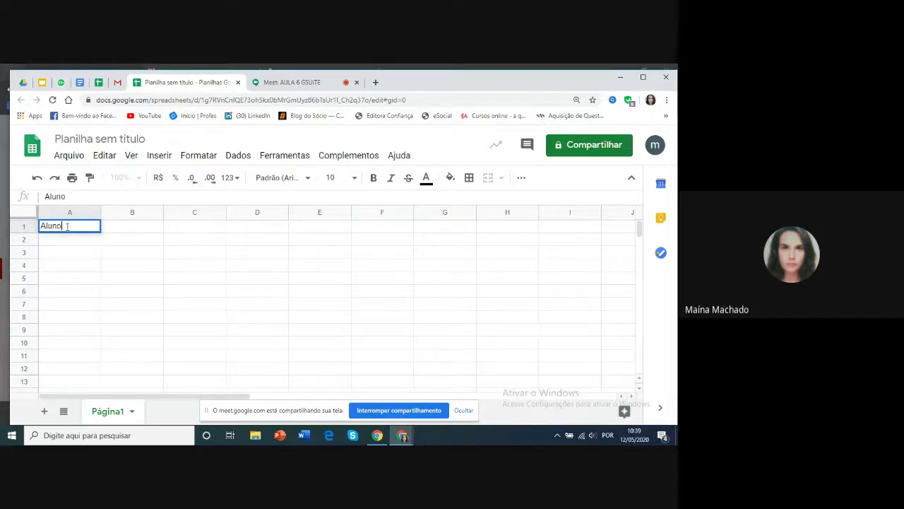
click(116, 231)
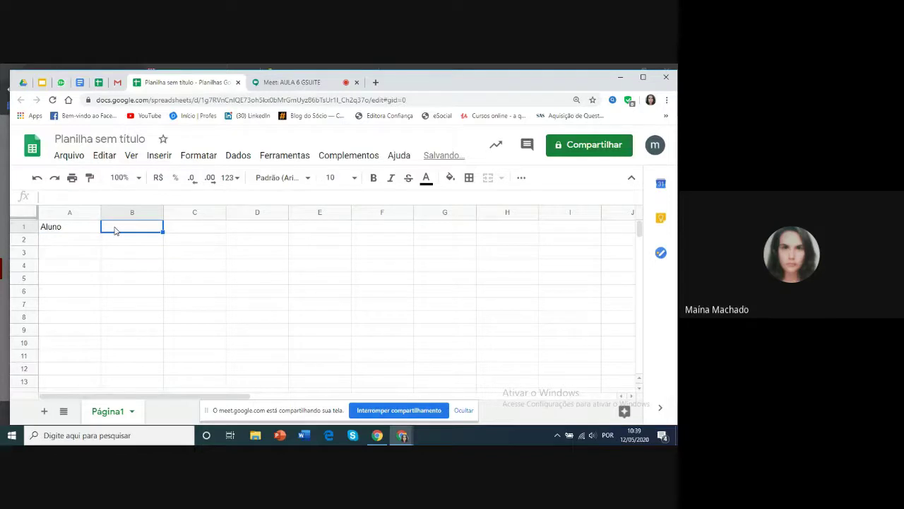
double_click(115, 227)
text(PM)
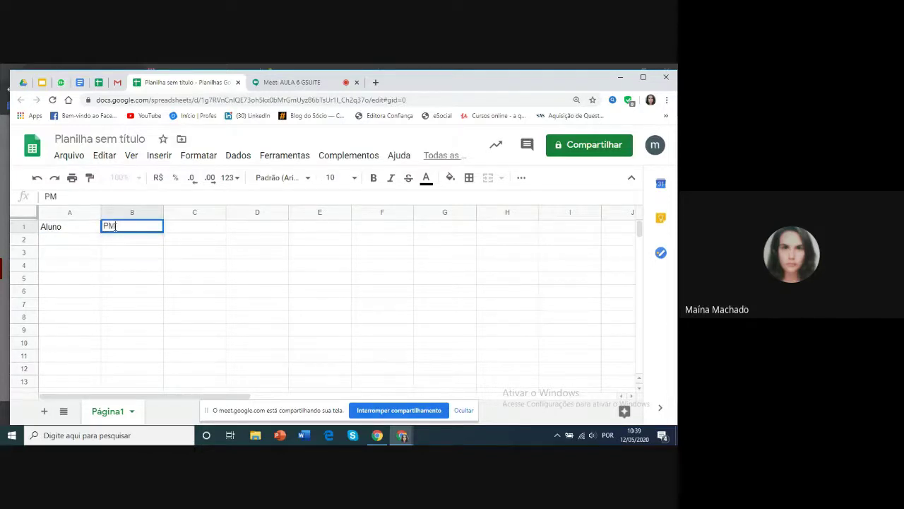
click(200, 226)
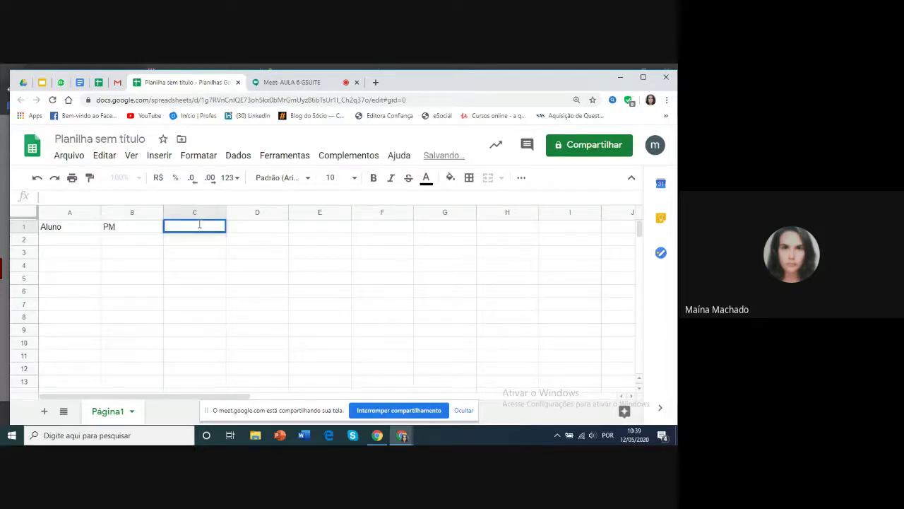
text(PB)
Step: Enter SIMULADO as the header in cell D1 and replace it with TRABALHO
click(240, 229)
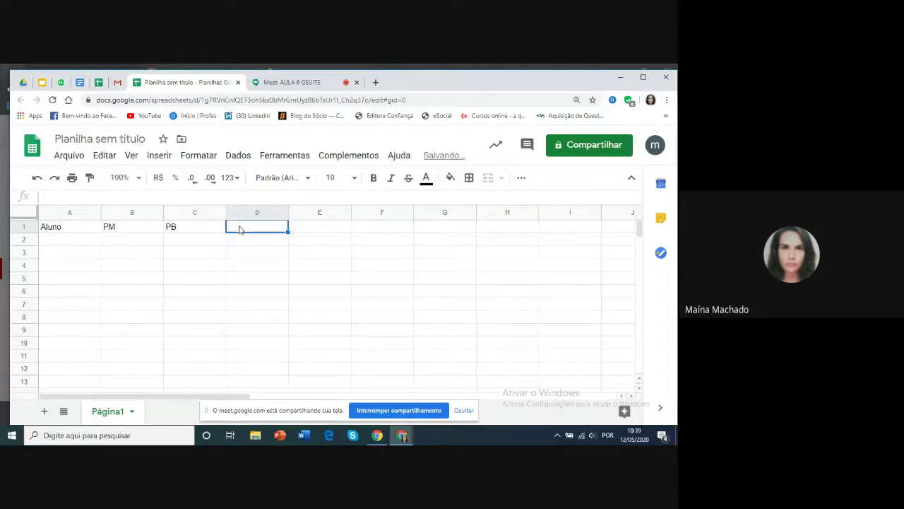
text(SIMULADO)
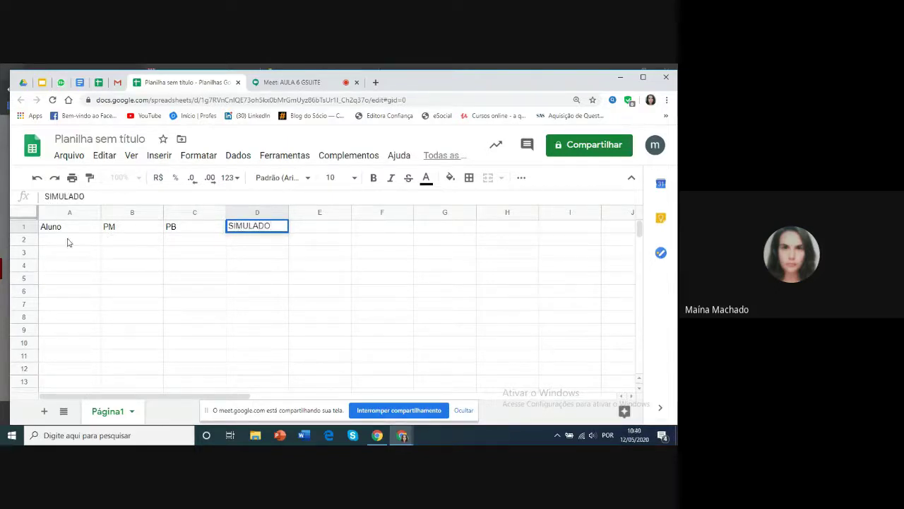
key(BackSpace)
key(BackSpace)
key(BackSpace)
key(BackSpace)
key(BackSpace)
key(BackSpace)
key(BackSpace)
key(BackSpace)
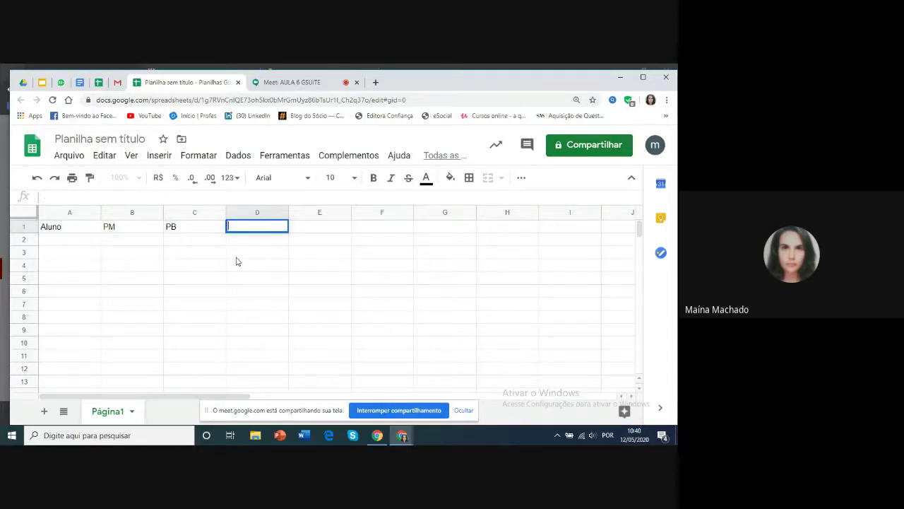
text(TRABALHO)
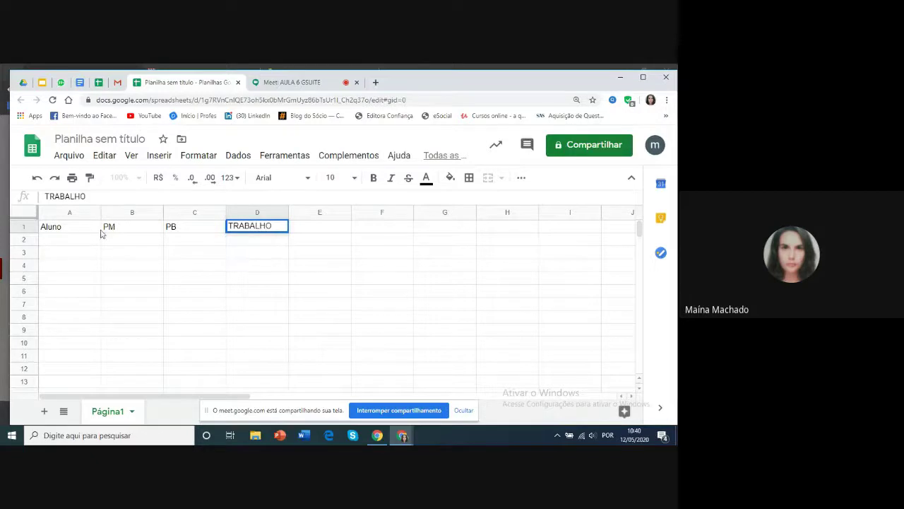
Step: Fill the Aluno column with the four students' first names in cells A2 to A5
double_click(67, 239)
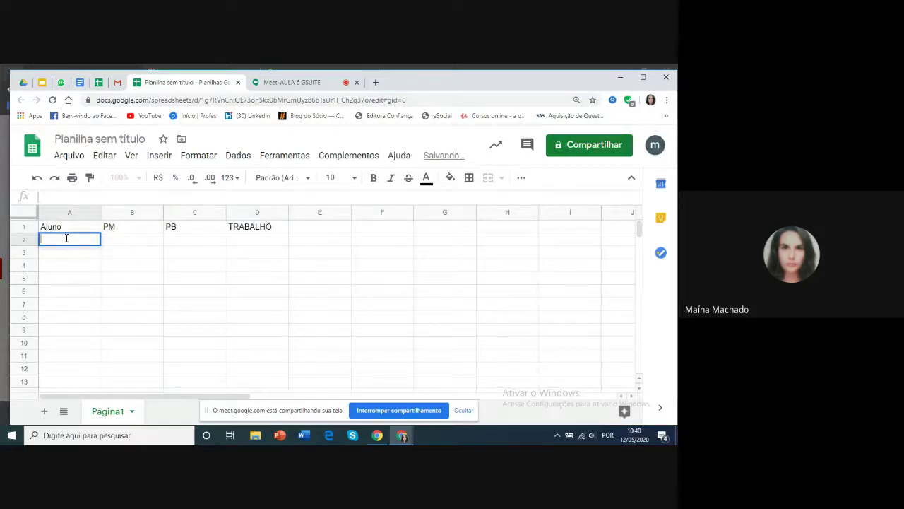
text(Aline)
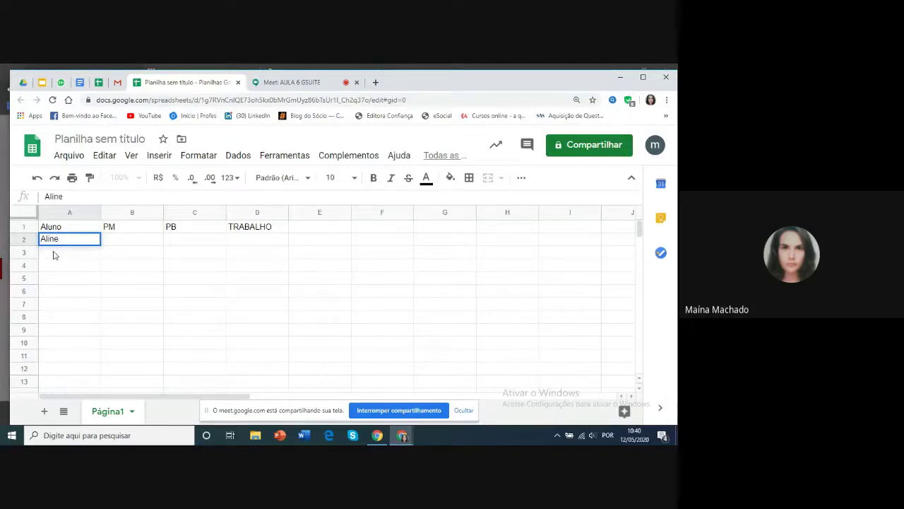
double_click(51, 251)
text(Bruno)
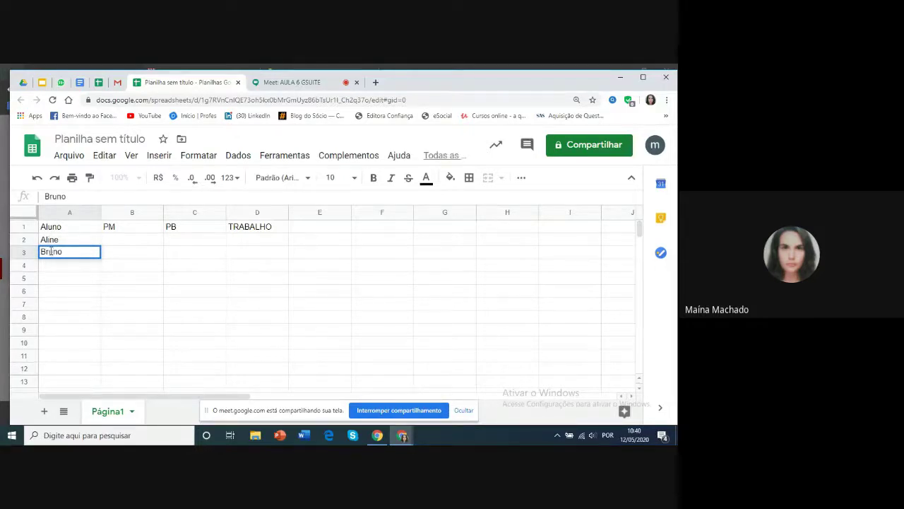
double_click(49, 266)
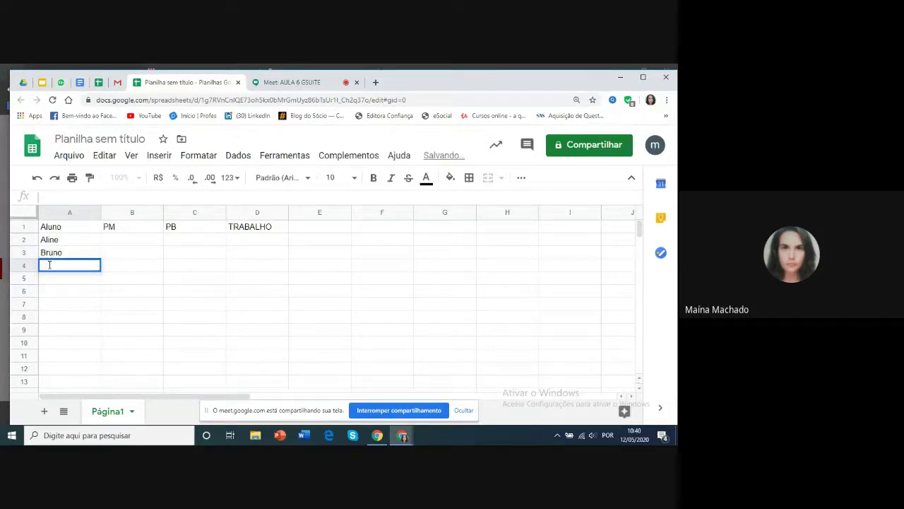
text(Carla)
double_click(46, 278)
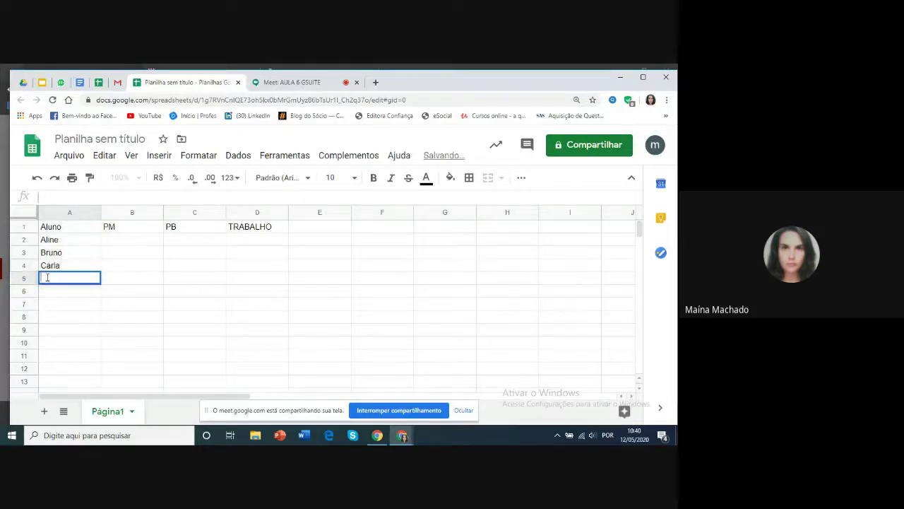
text(David)
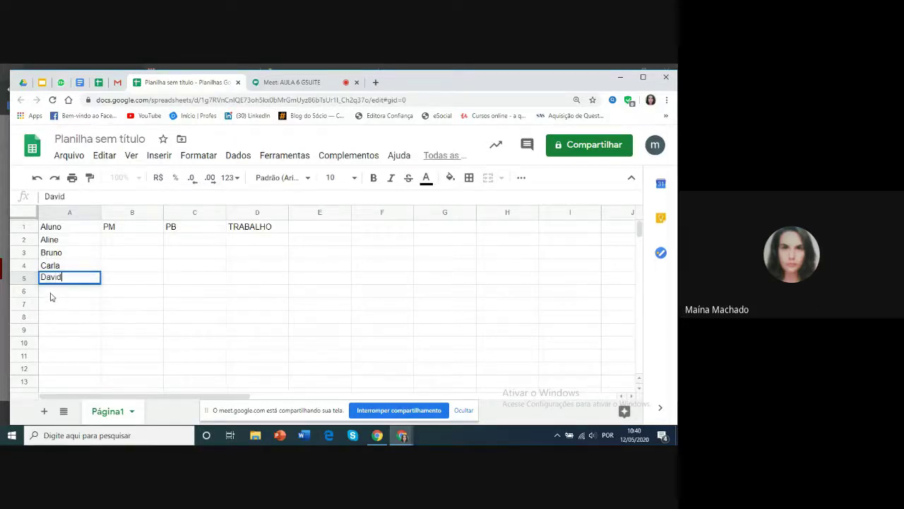
click(50, 297)
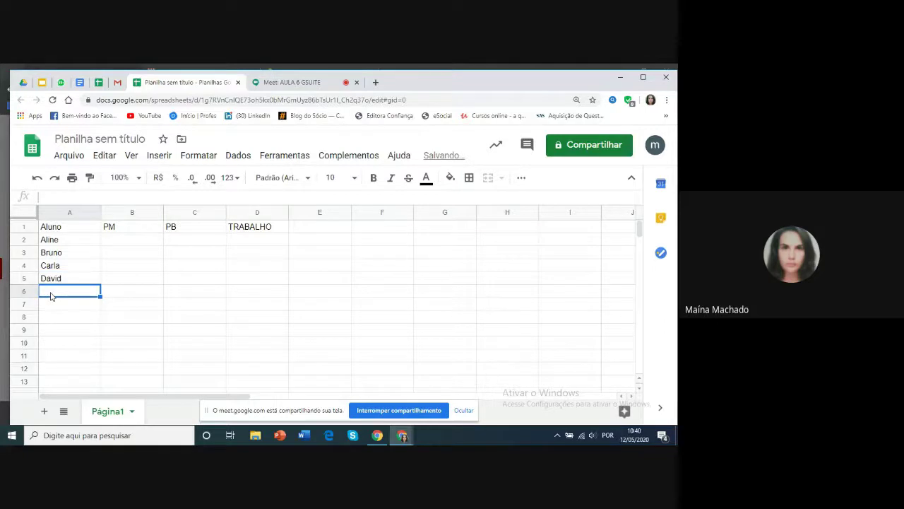
Step: Enter the first student's grades in row 2: PM 5,0; PB 7,0; TRABALHO 10
click(129, 244)
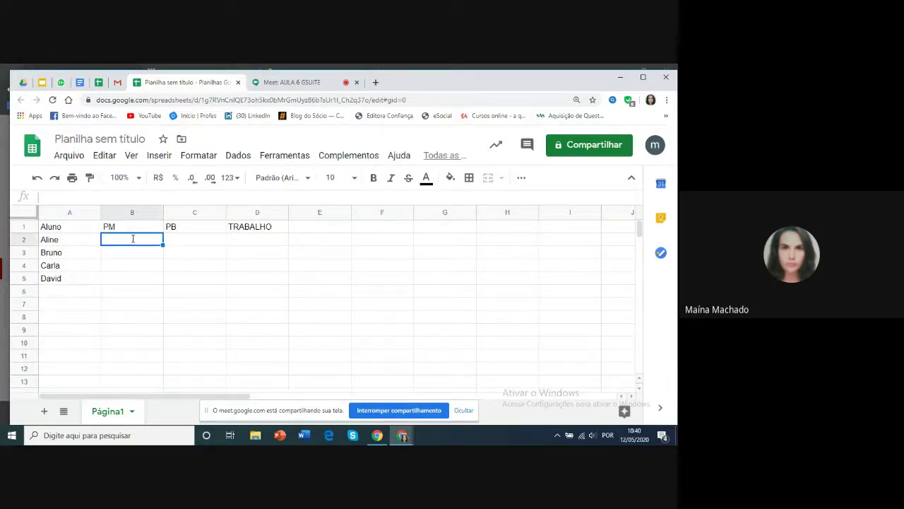
double_click(133, 239)
text(5,0)
click(186, 243)
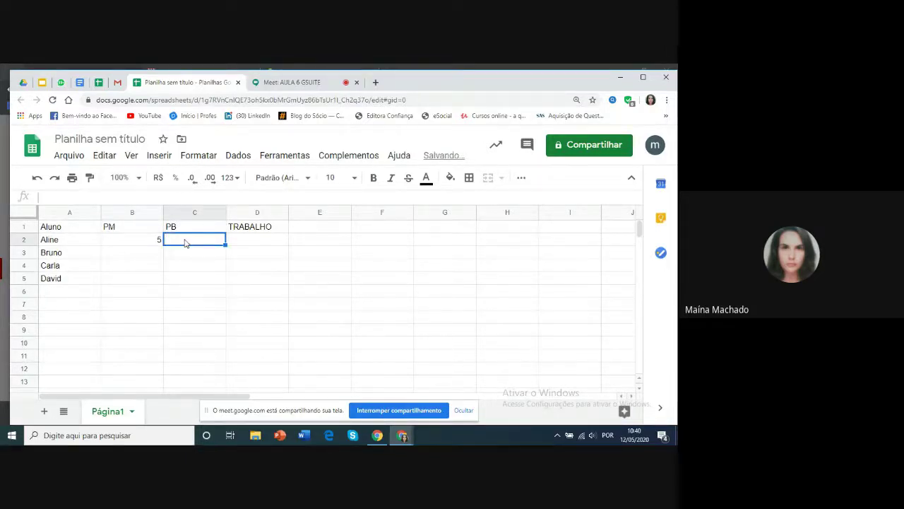
double_click(192, 239)
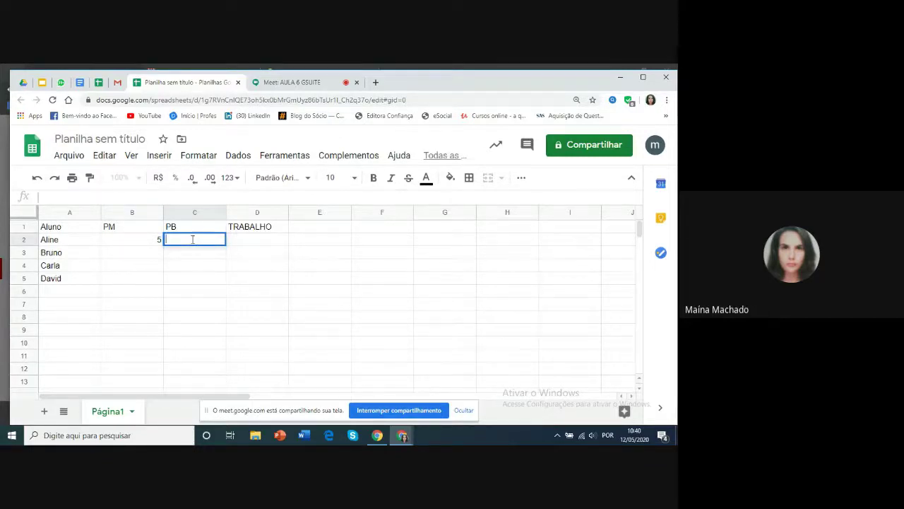
text(7,0)
click(251, 239)
text(10)
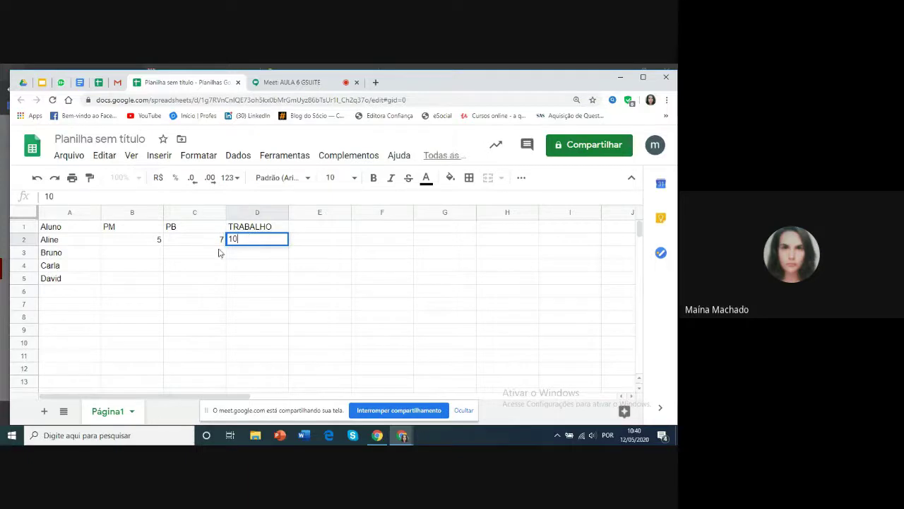
Step: Enter the second student's grades in row 3: PM 9; PB 60, corrected to 6; TRABALHO 10
double_click(151, 251)
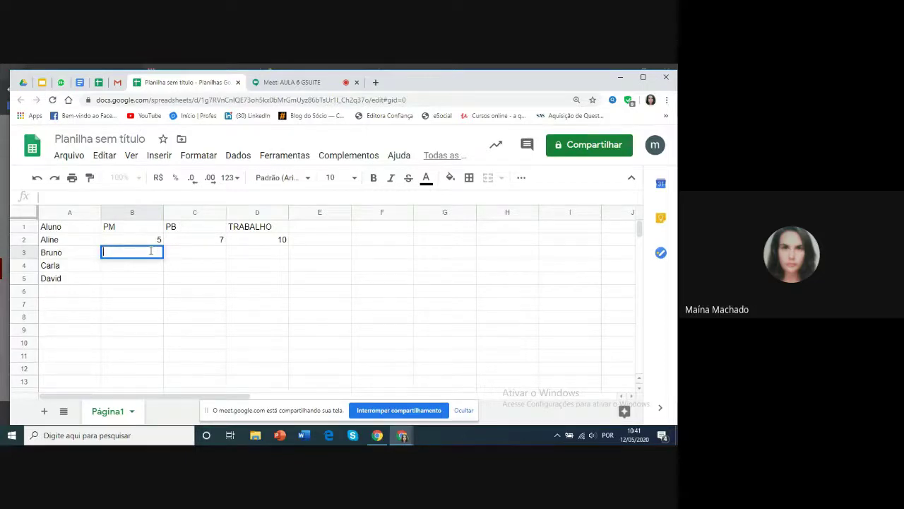
text(9)
click(186, 257)
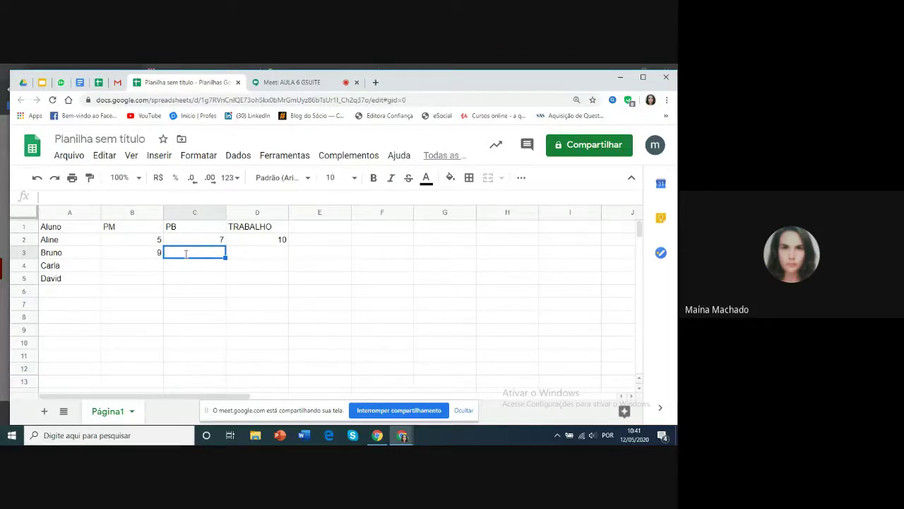
text(60)
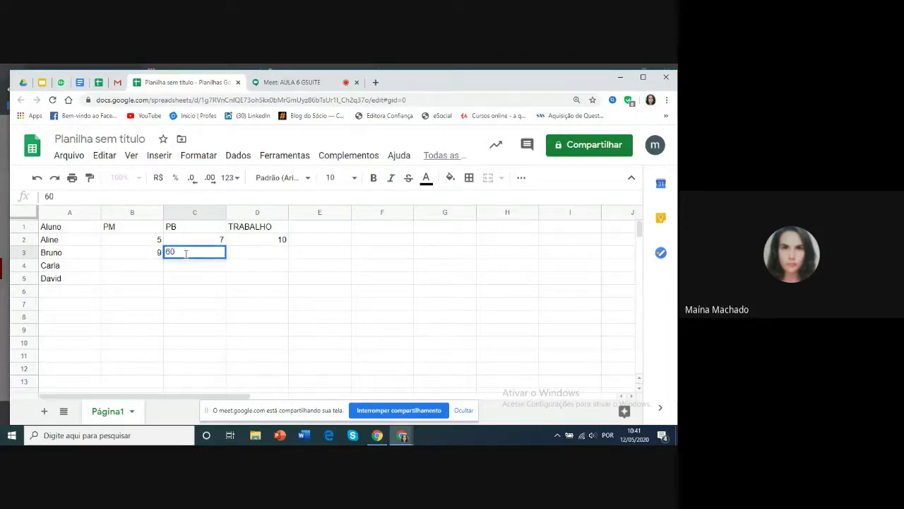
click(246, 250)
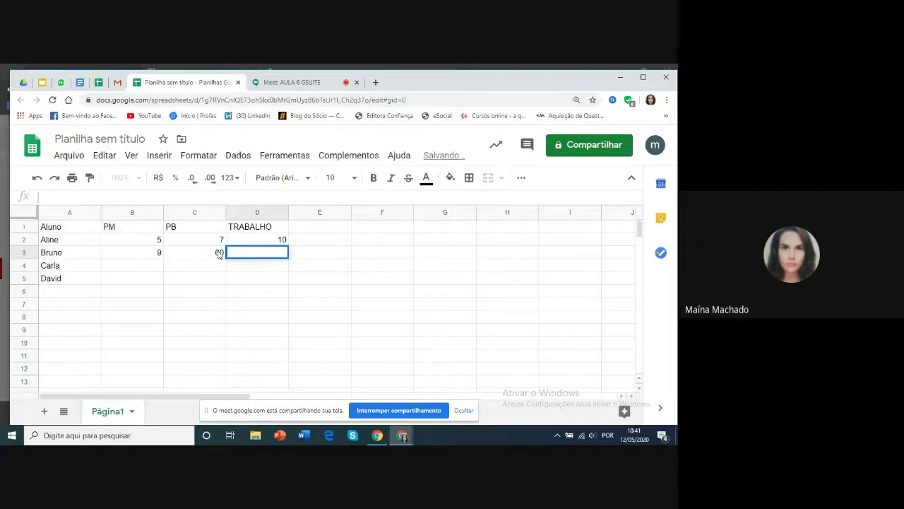
click(221, 253)
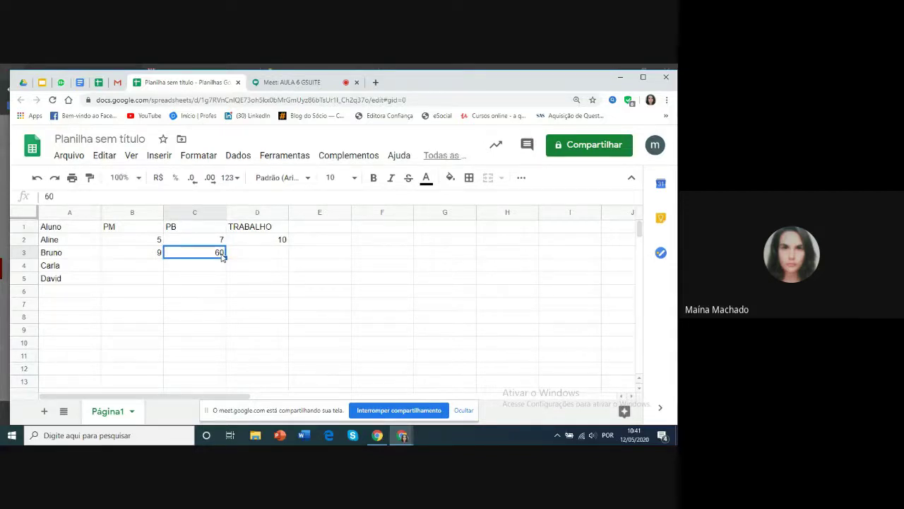
double_click(221, 255)
key(BackSpace)
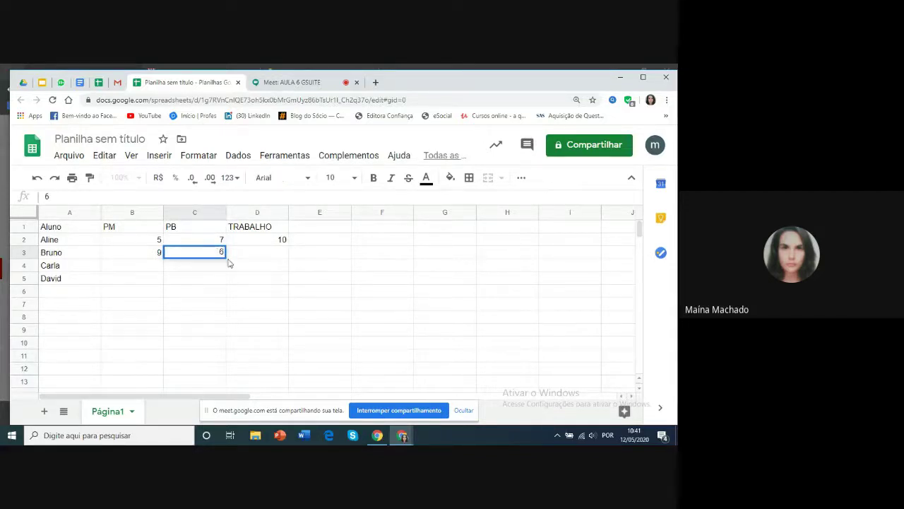
click(245, 254)
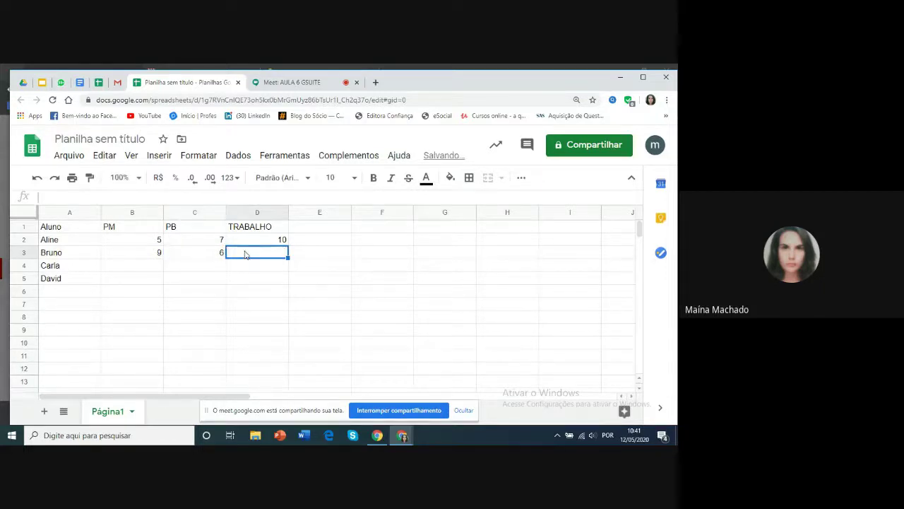
text(10)
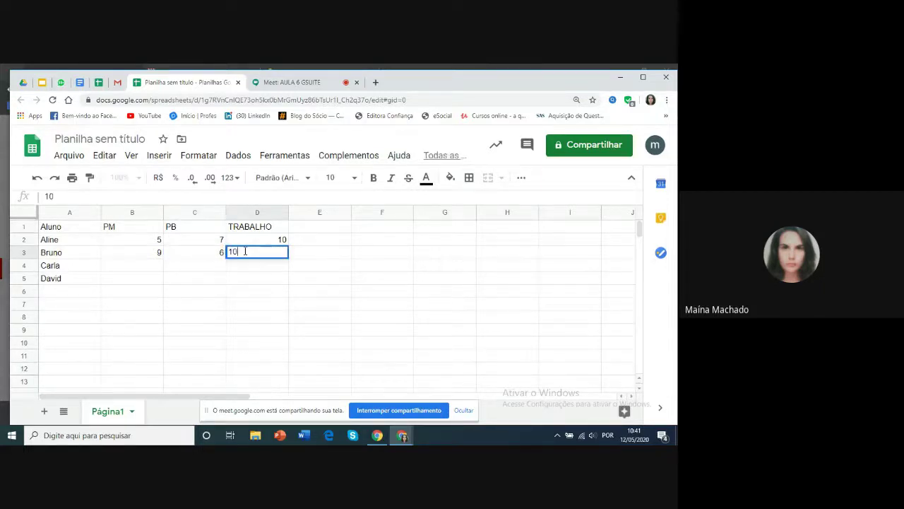
Step: Enter the third student's grades in row 4: PM 3,5; PB 6; TRABALHO 10
click(154, 267)
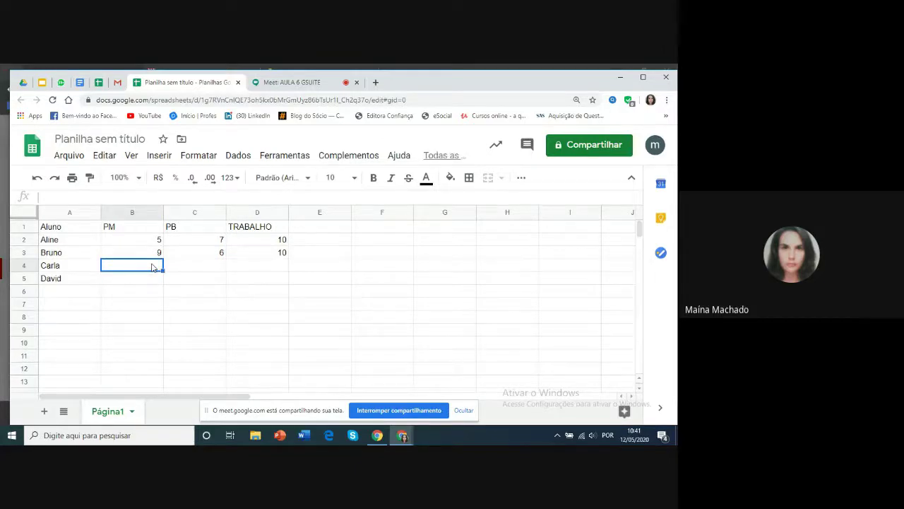
text(3,5)
double_click(192, 263)
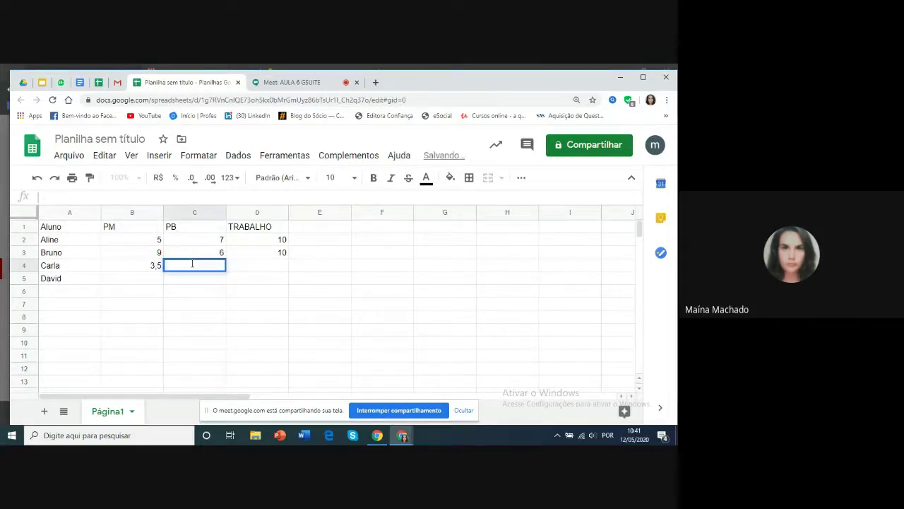
text(6.)
text(0)
double_click(252, 264)
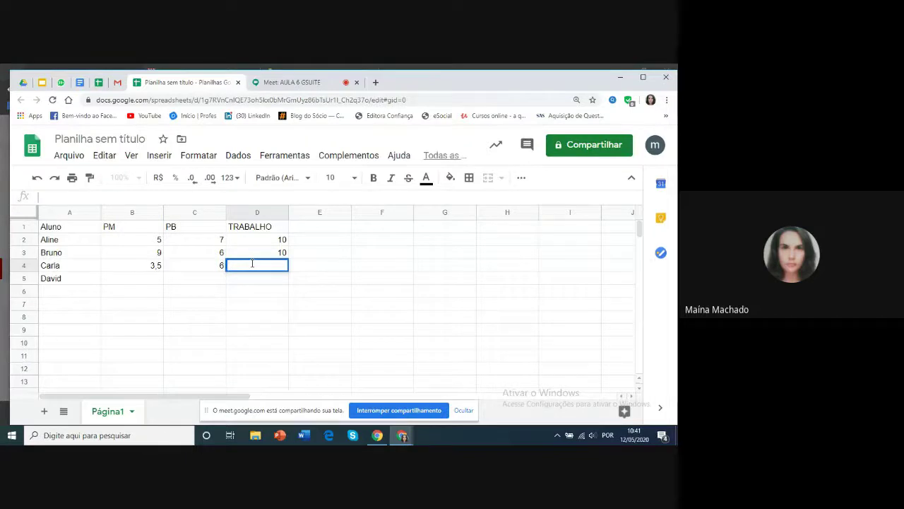
text(10)
Step: Enter the fourth student's grades in row 5: PM 6,0; PB 4,5; TRABALHO 7,0
click(145, 280)
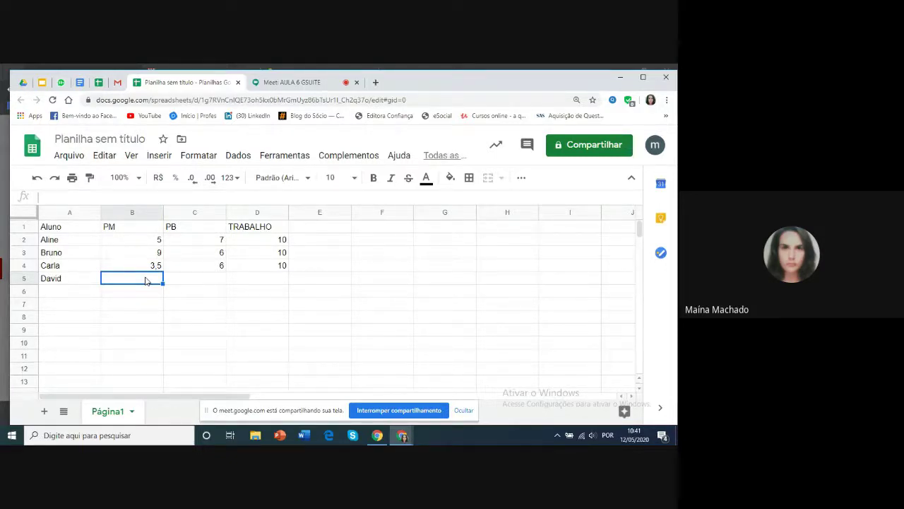
text(5)
key(BackSpace)
text(6,0)
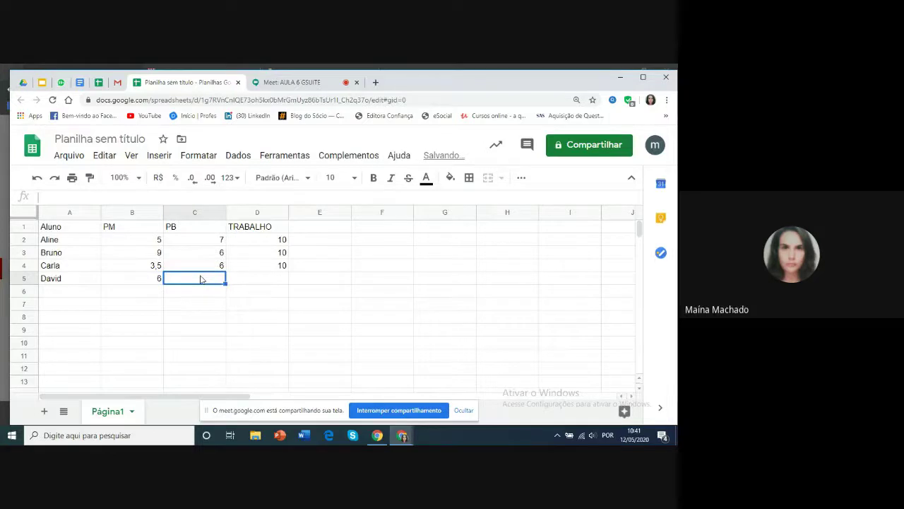
text(4,5)
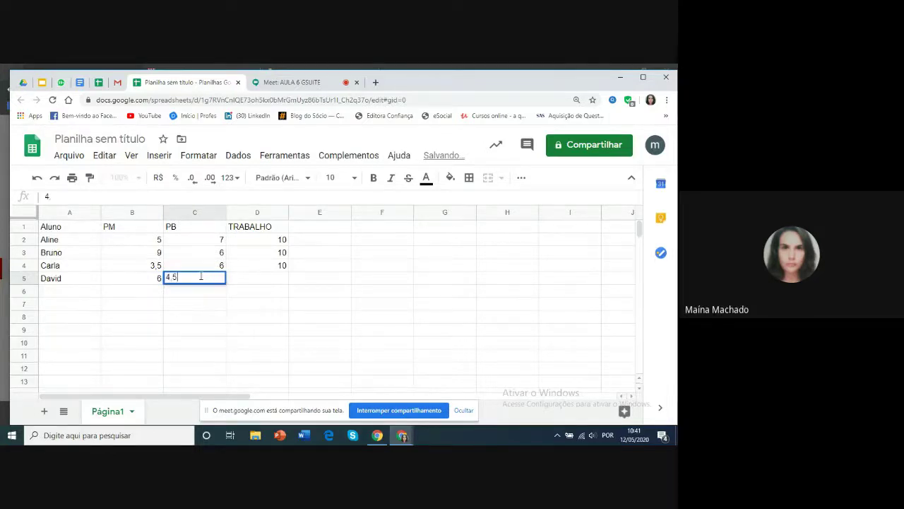
double_click(263, 278)
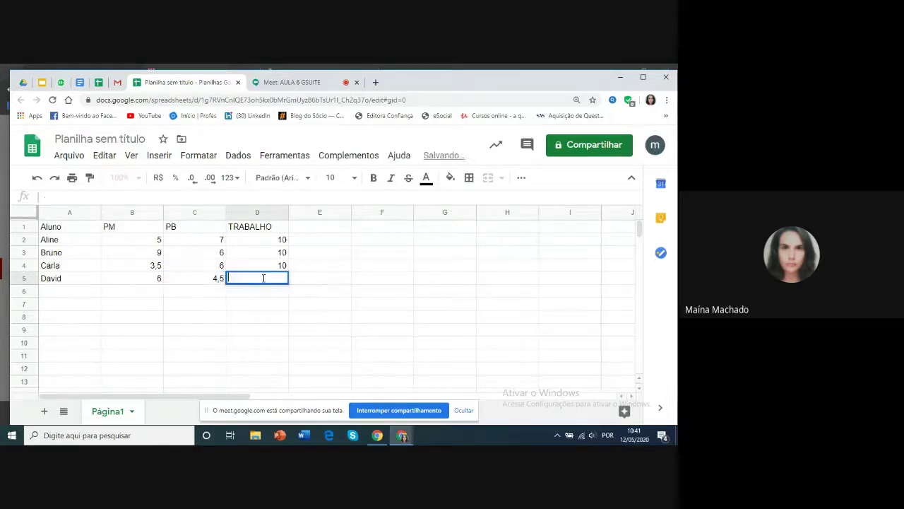
text(7,0)
click(306, 278)
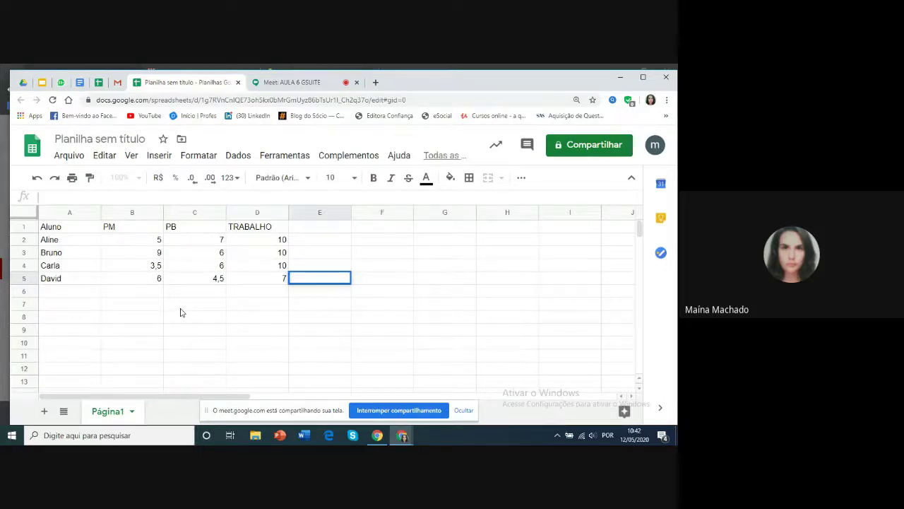
Step: Add the column header Média in cell E1, beside TRABALHO
click(301, 229)
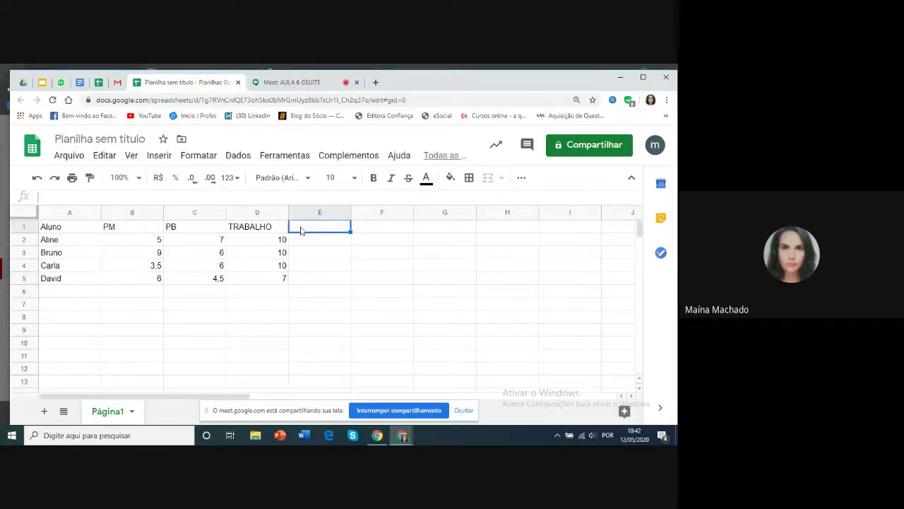
double_click(301, 229)
text(Média)
click(304, 243)
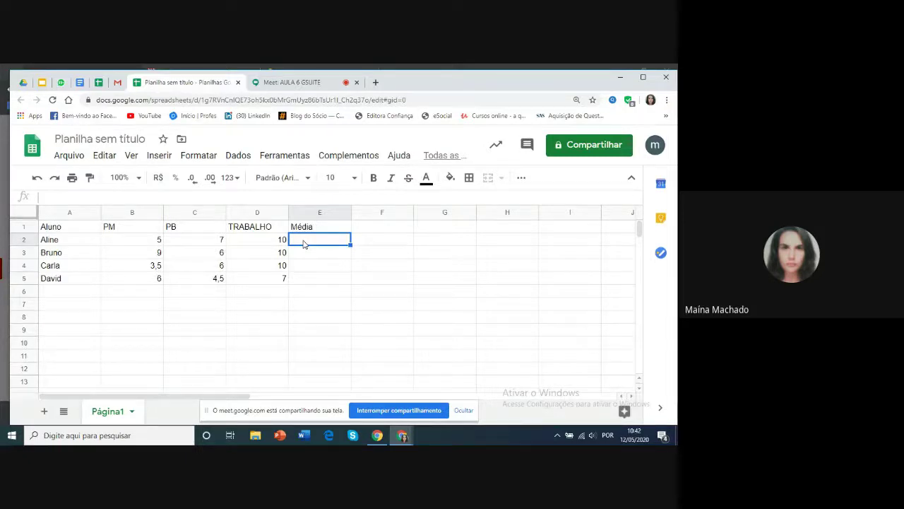
click(143, 139)
key(BackSpace)
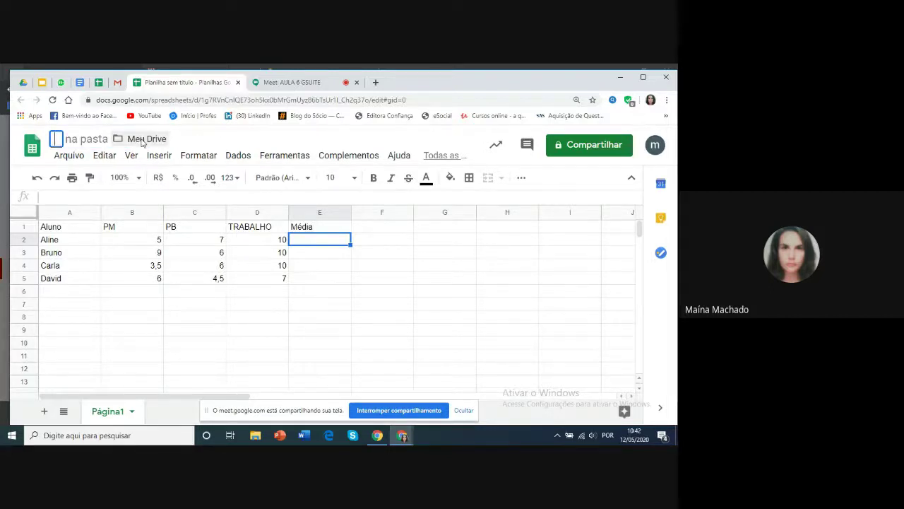
text(Média 3)
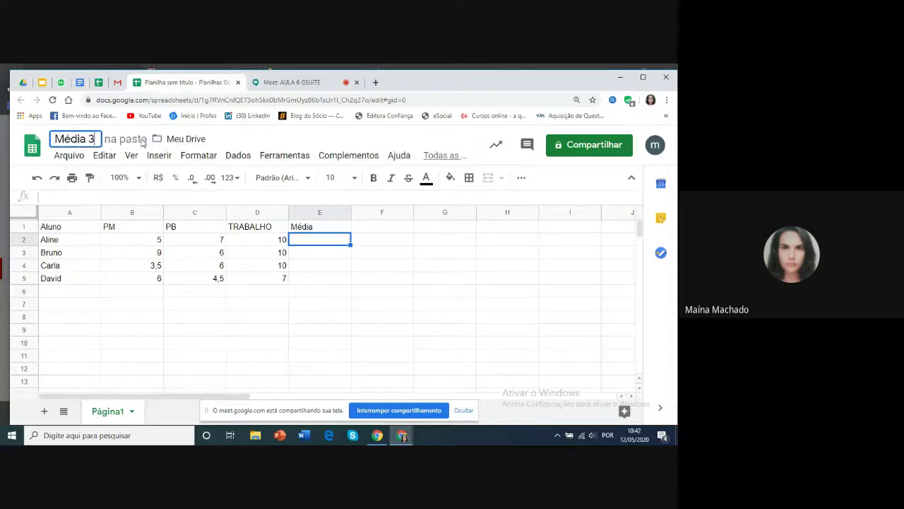
text(A)
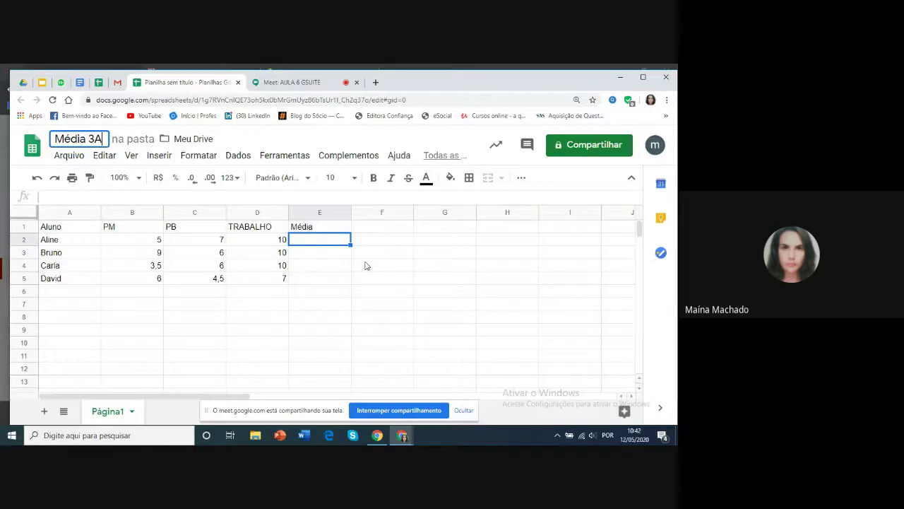
key(BackSpace)
key(BackSpace)
key(BackSpace)
key(BackSpace)
key(BackSpace)
key(BackSpace)
key(BackSpace)
key(BackSpace)
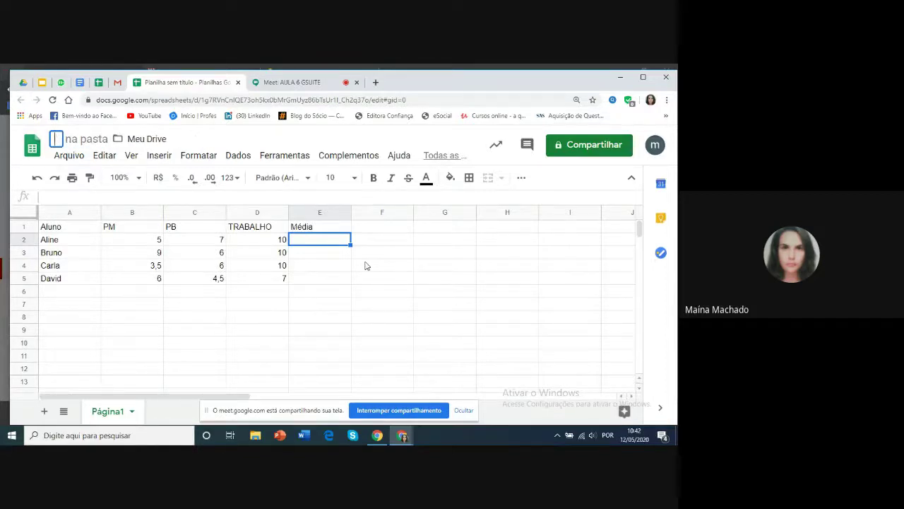
Step: Rename the spreadsheet as EF1_3A_1BI_port
text(EF)
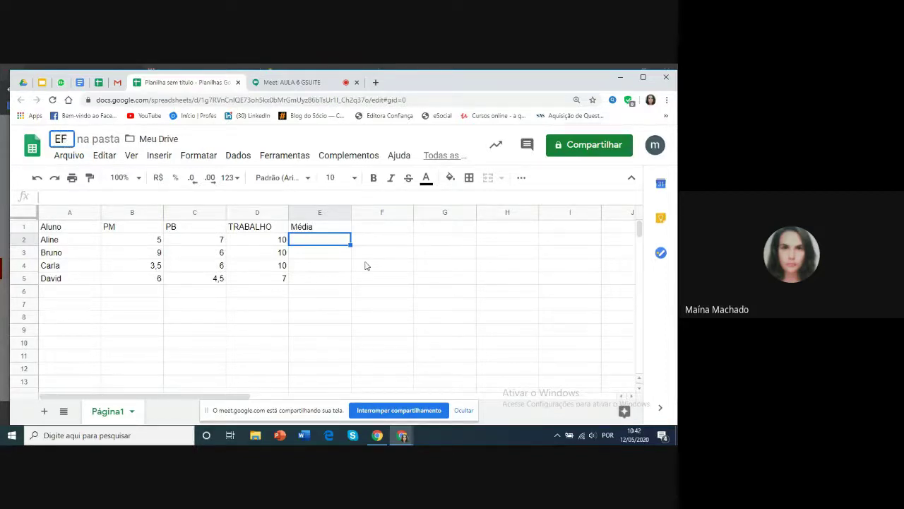
text(1_)
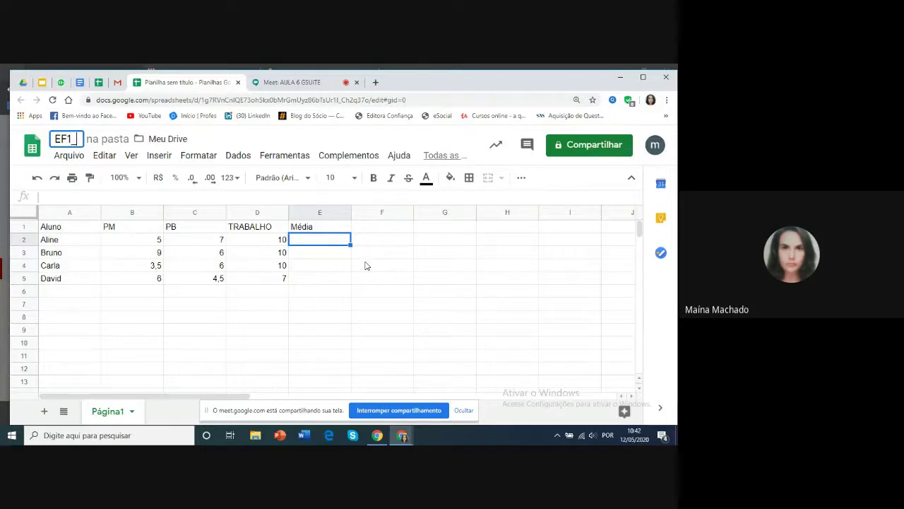
text( #)
key(BackSpace)
text(3A)
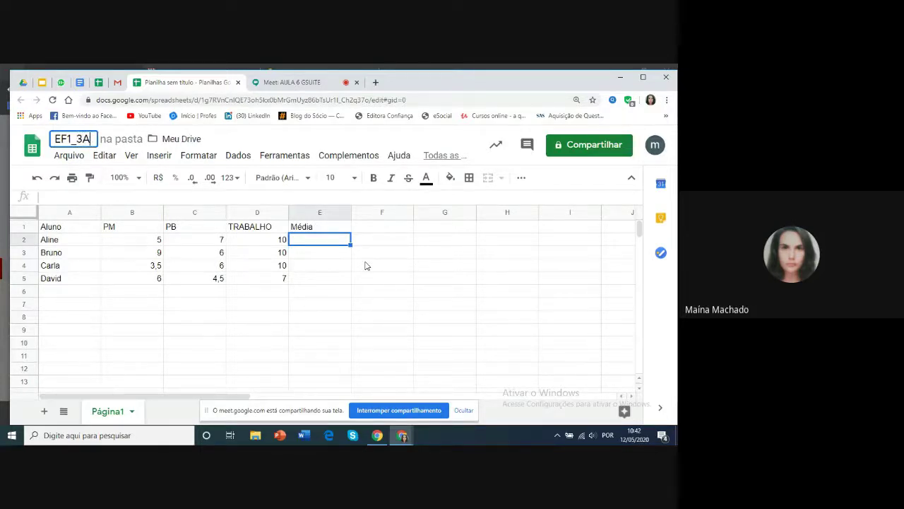
text(_1n)
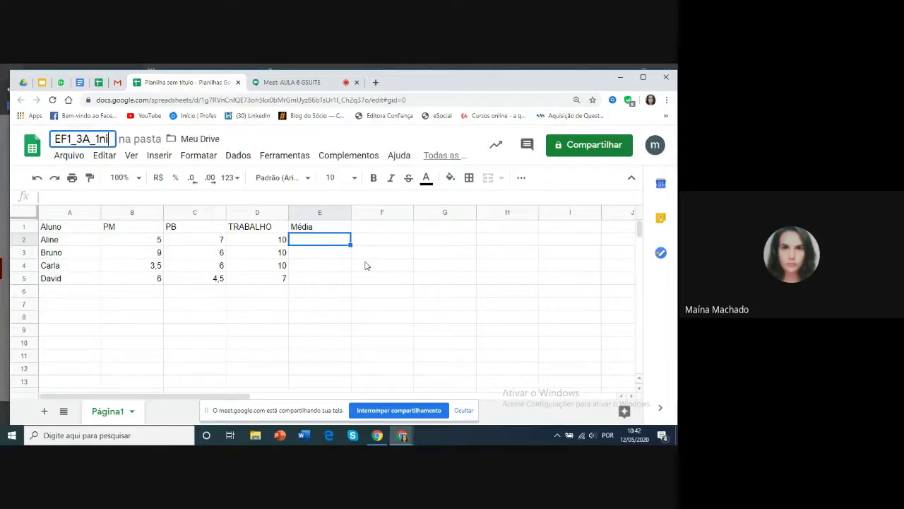
key(BackSpace)
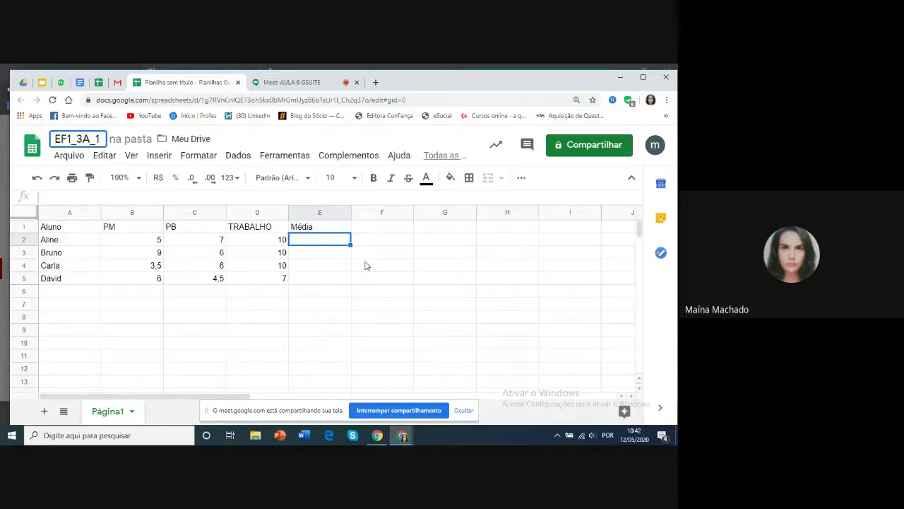
text(BI_port)
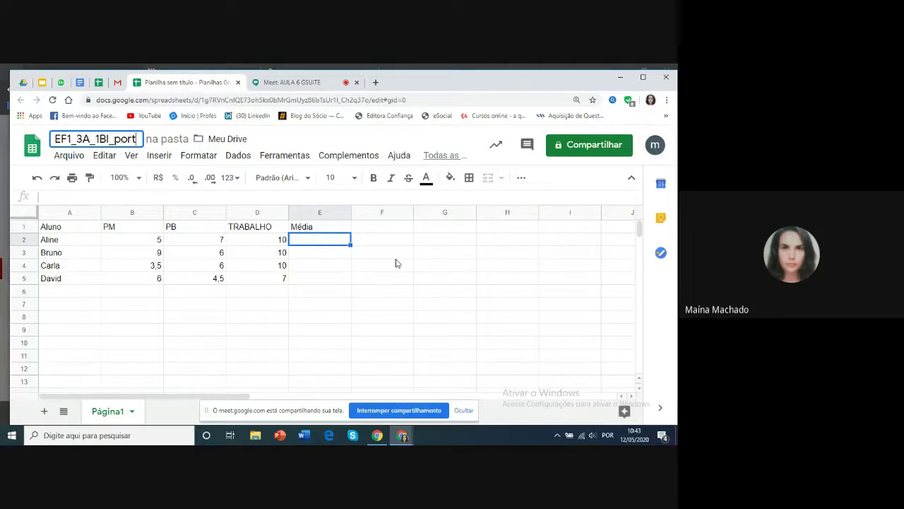
click(306, 240)
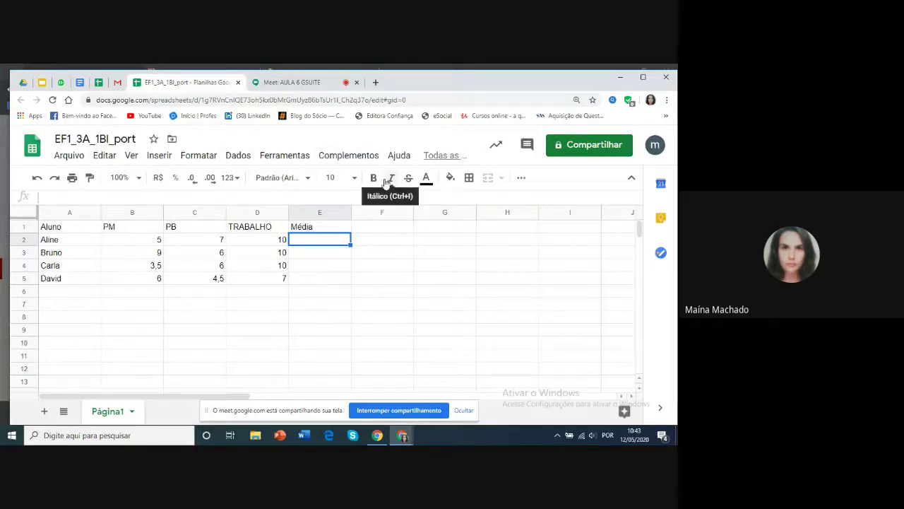
Step: Reveal the additional formatting and function tools for the spreadsheet
click(521, 178)
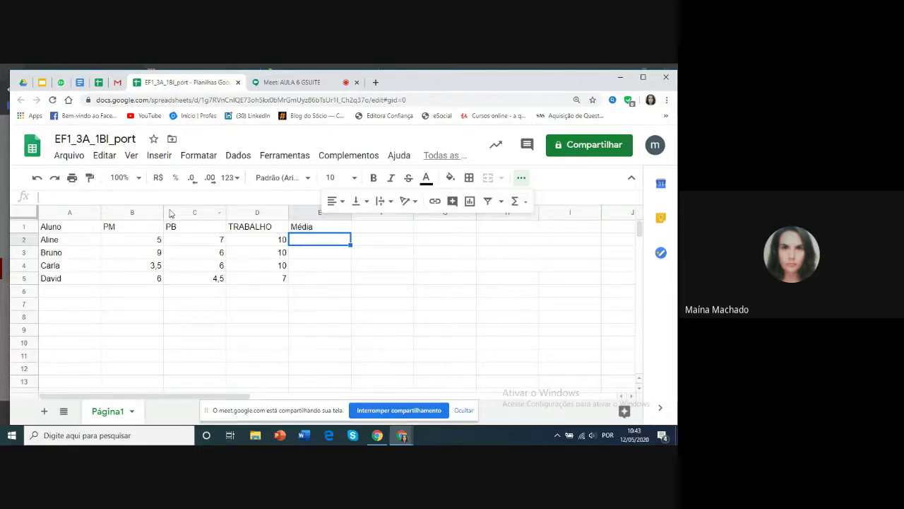
click(56, 199)
text(=m)
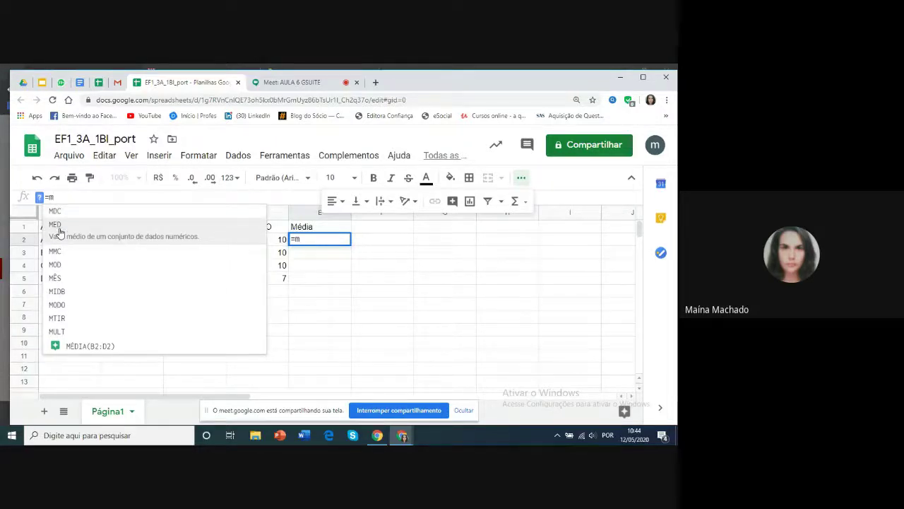
key(BackSpace)
key(BackSpace)
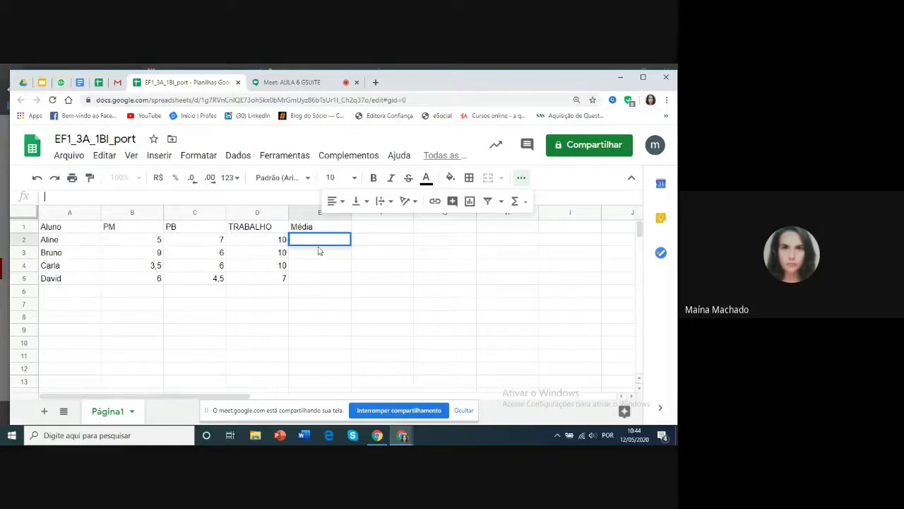
Step: Calculate the first student's average in cell E2 with the MÉDIA function over B2:D2
click(515, 201)
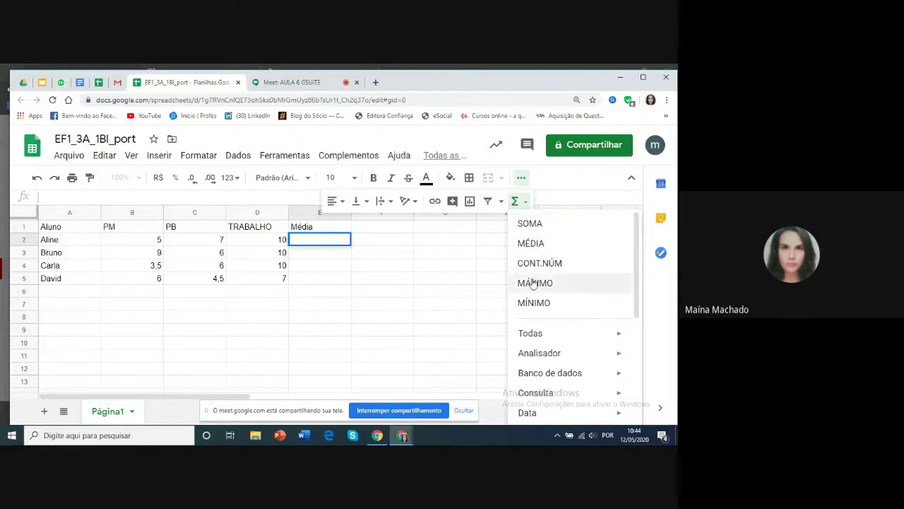
mouse_move(540, 397)
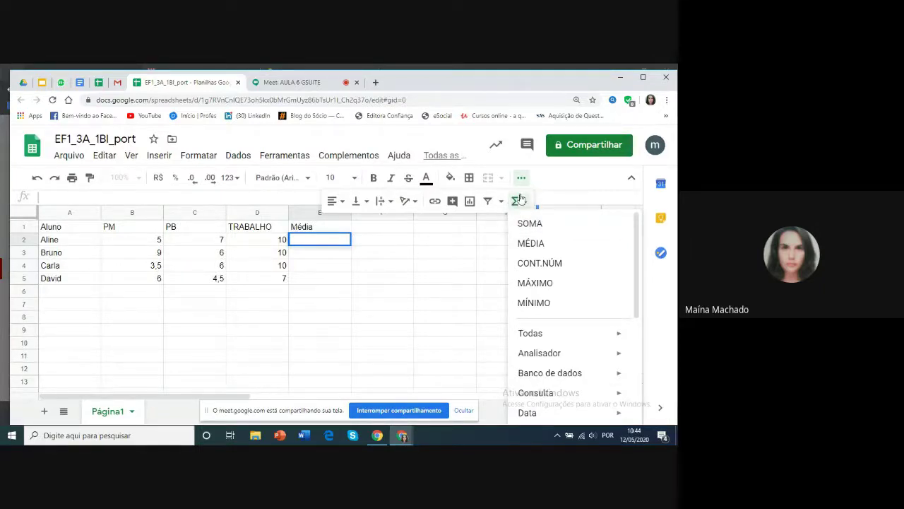
click(530, 243)
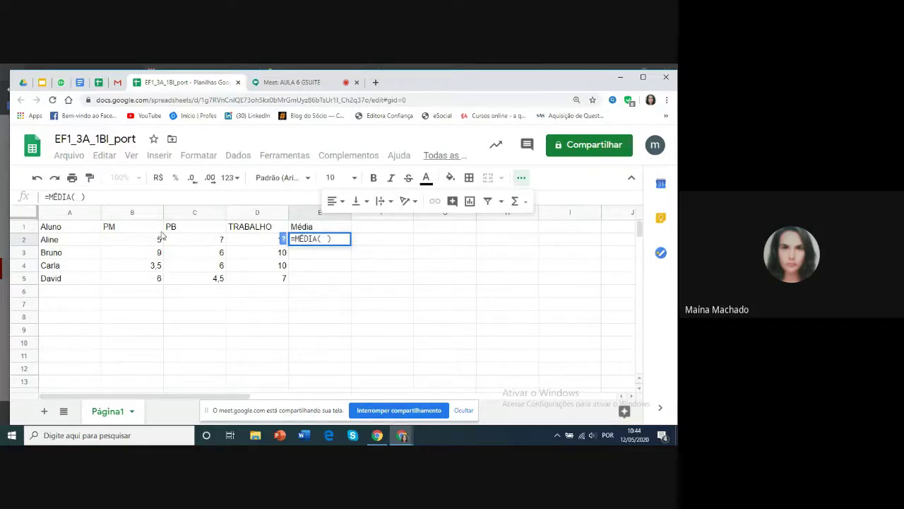
click(125, 241)
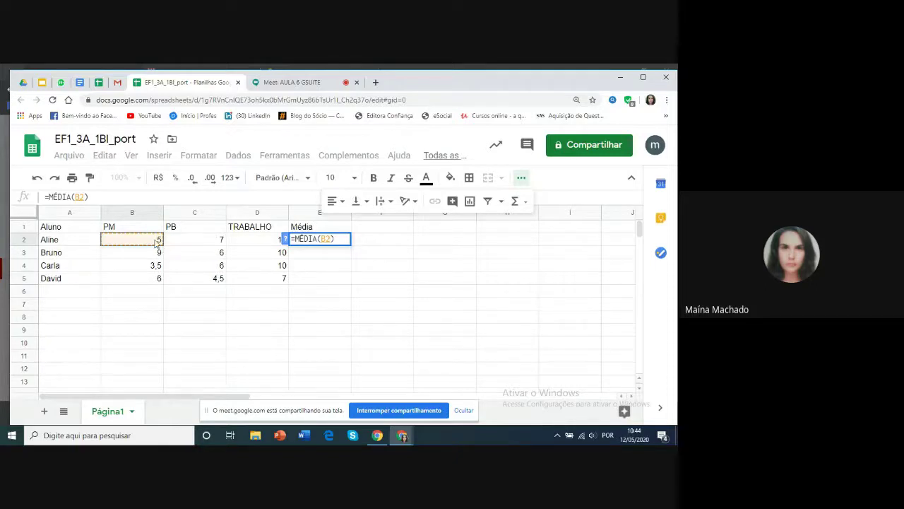
drag(157, 242, 248, 244)
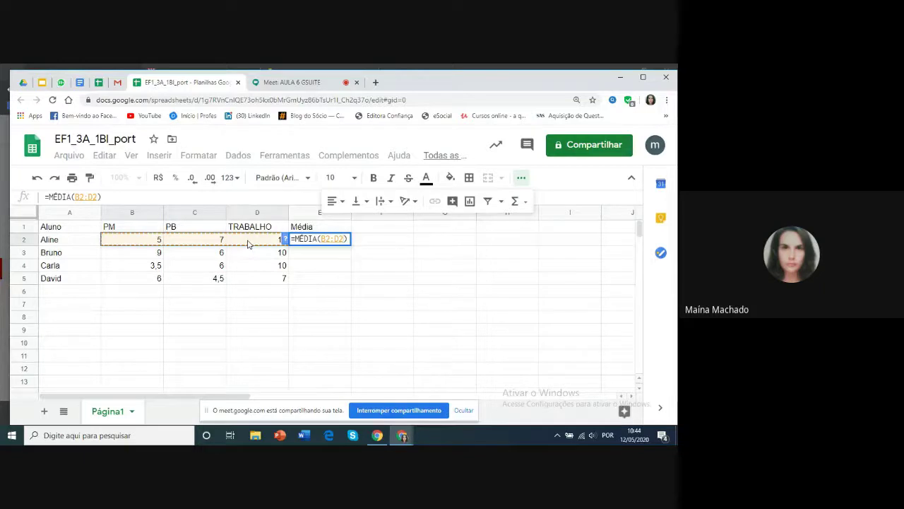
key(Return)
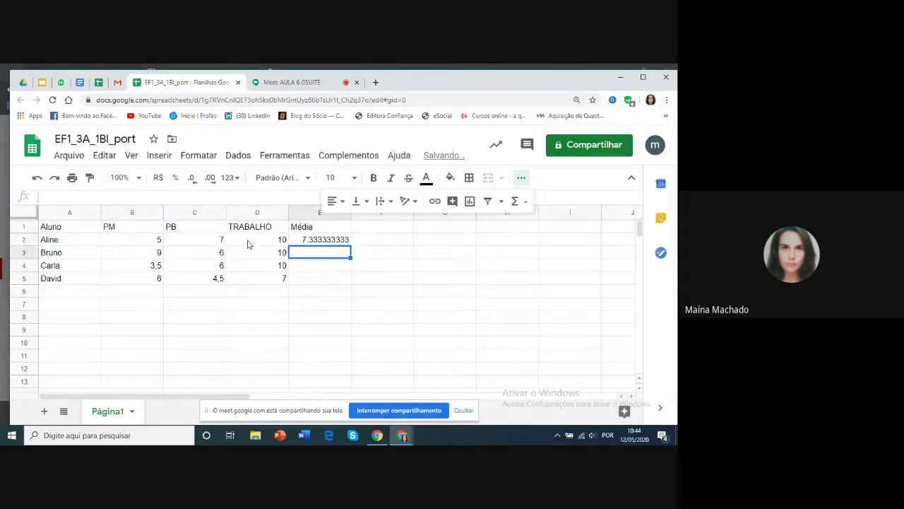
Step: Fill the average formula from E2 down to E5 for the remaining students
click(311, 242)
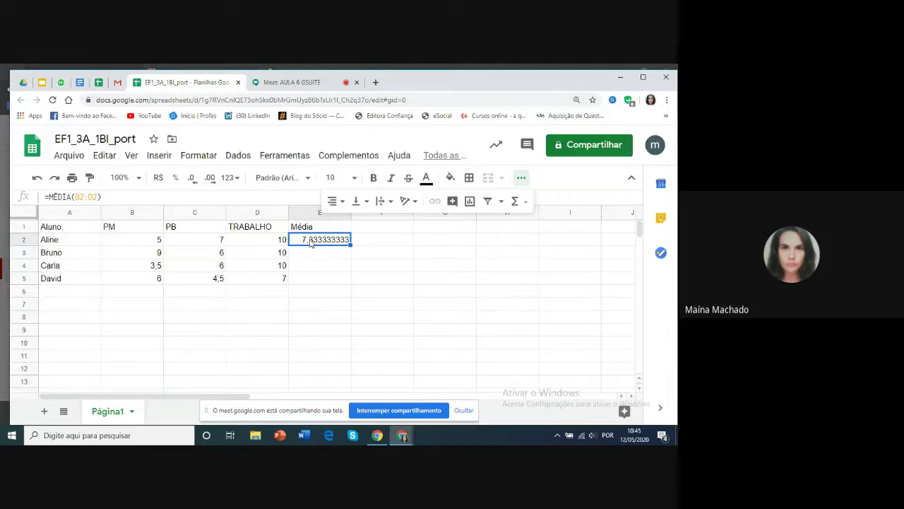
click(306, 255)
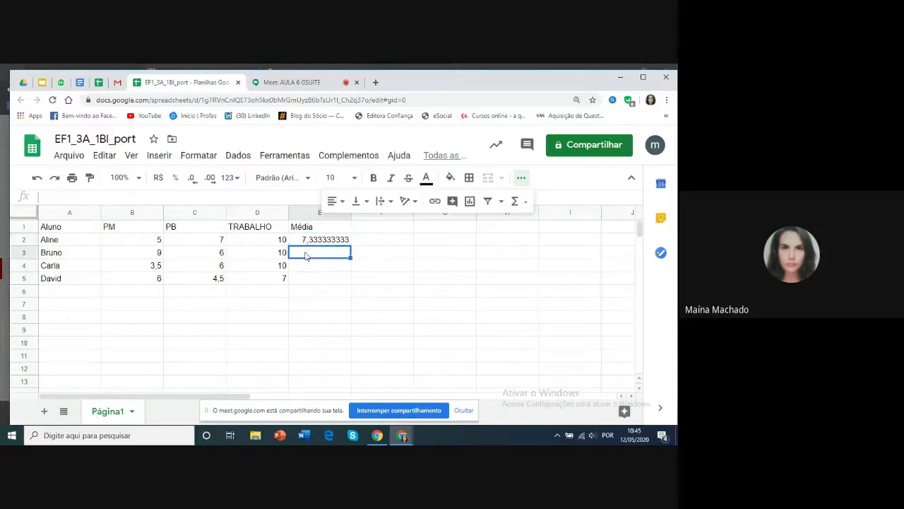
drag(306, 255, 306, 279)
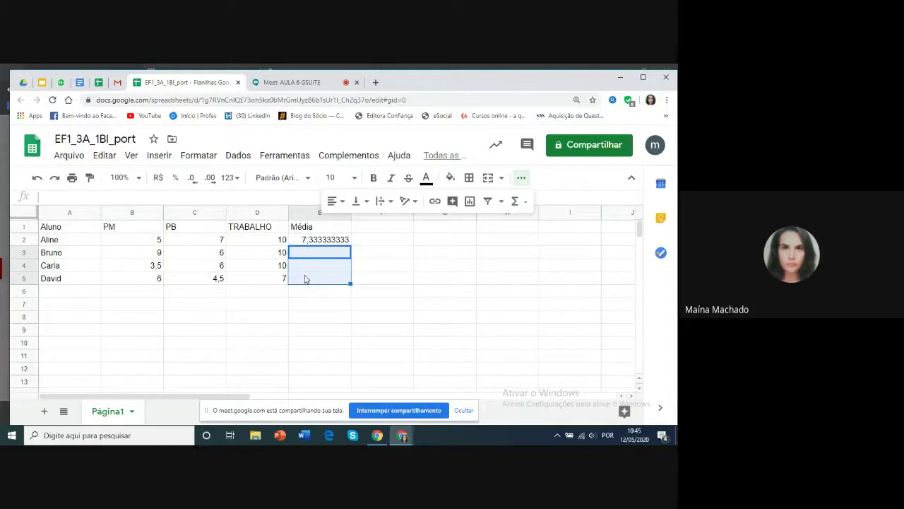
click(306, 241)
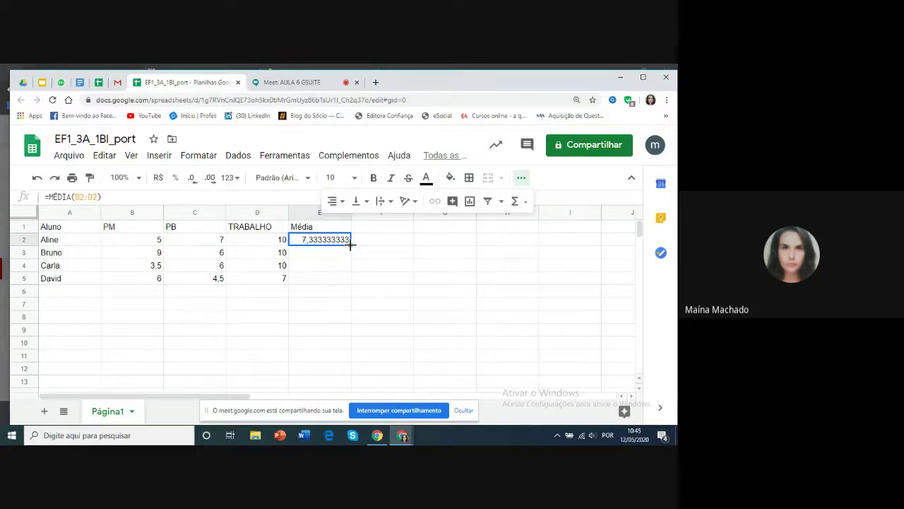
drag(351, 246, 346, 278)
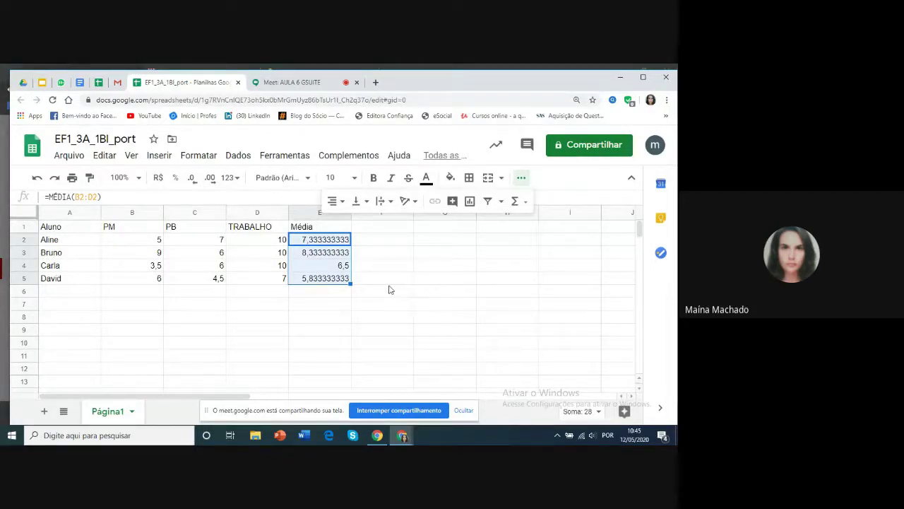
Step: Draft a comment on cell F5 that mentions the first suggested contact, Pedagógico 4, with the text "revisar dados por gentileza"
click(390, 289)
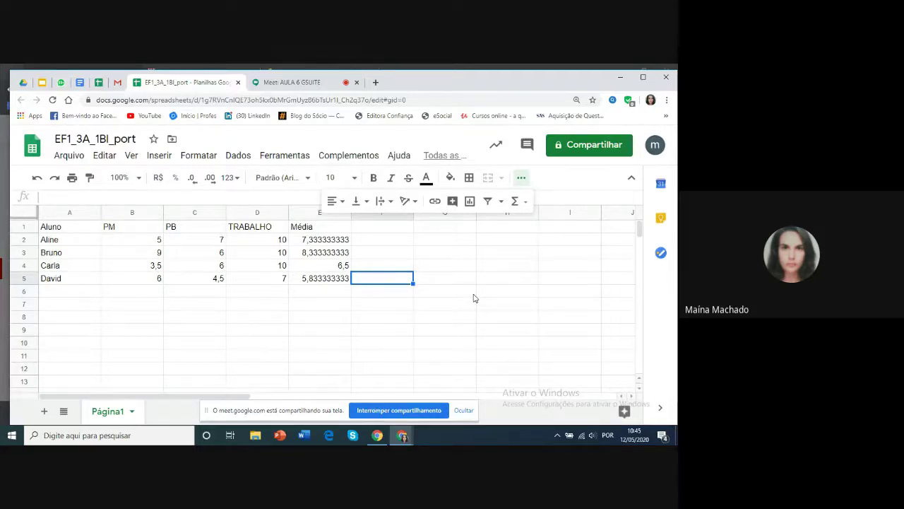
click(452, 202)
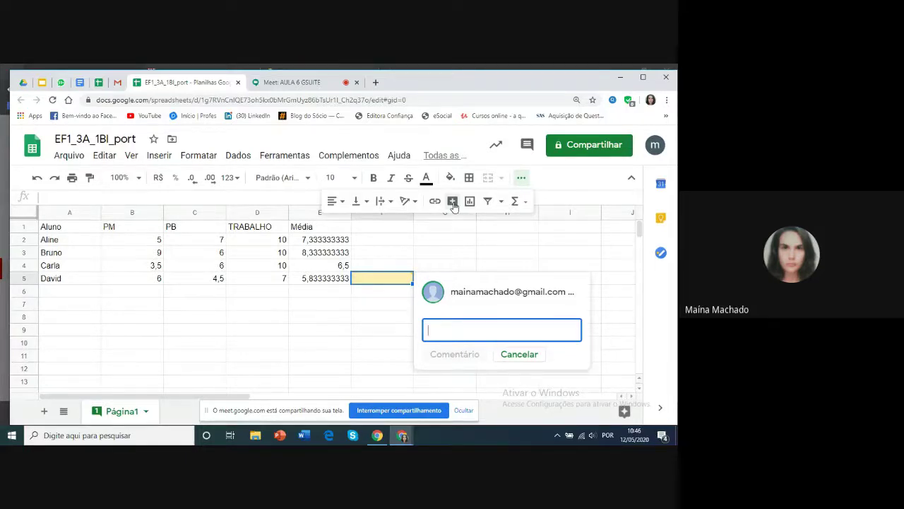
text(+)
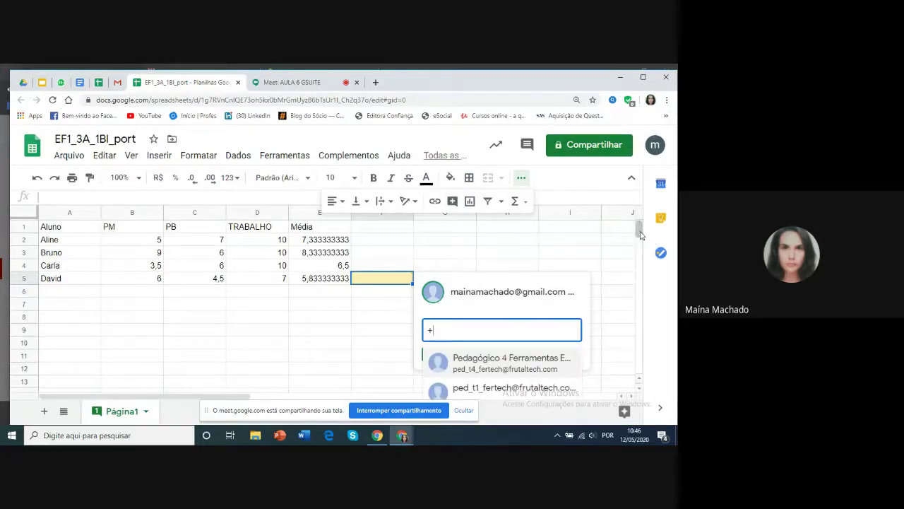
key(BackSpace)
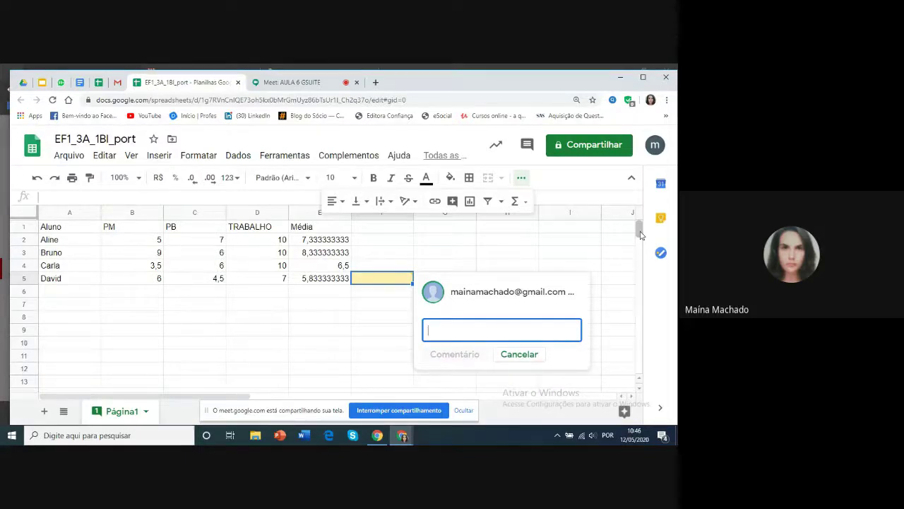
text(+)
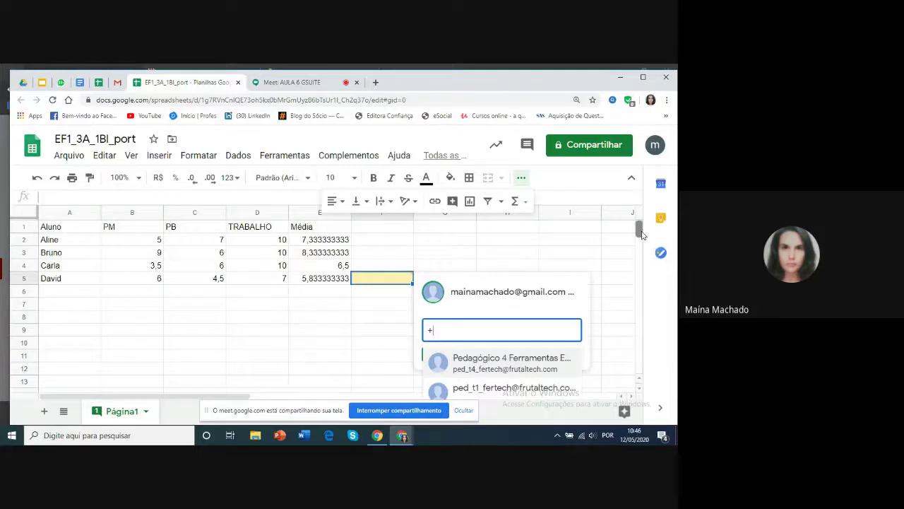
drag(640, 231, 641, 245)
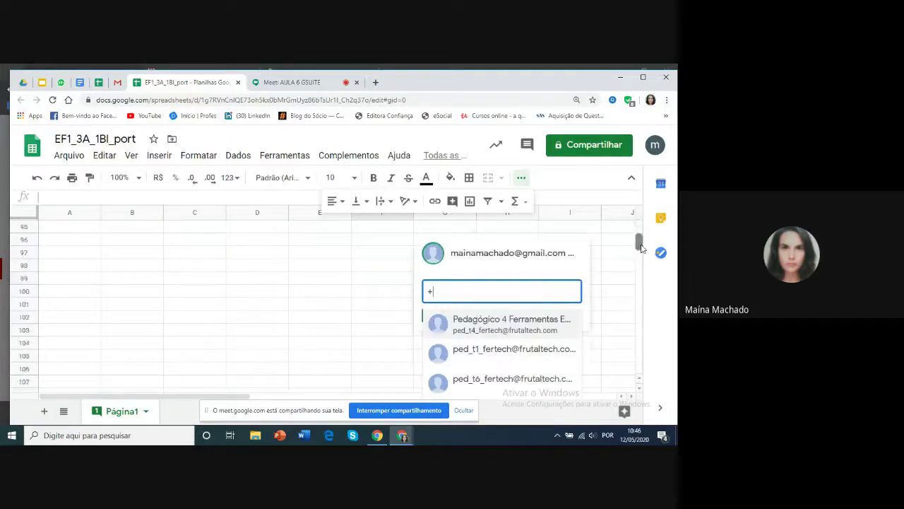
click(433, 294)
key(BackSpace)
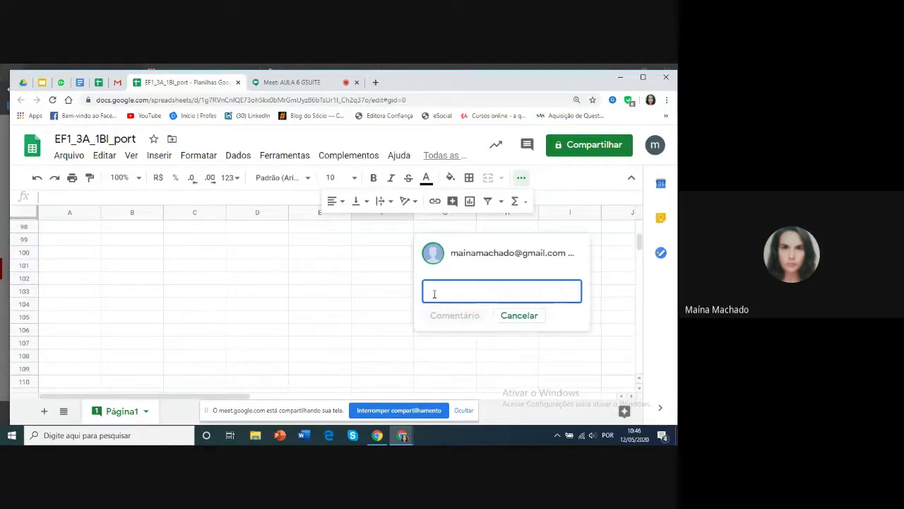
text(+)
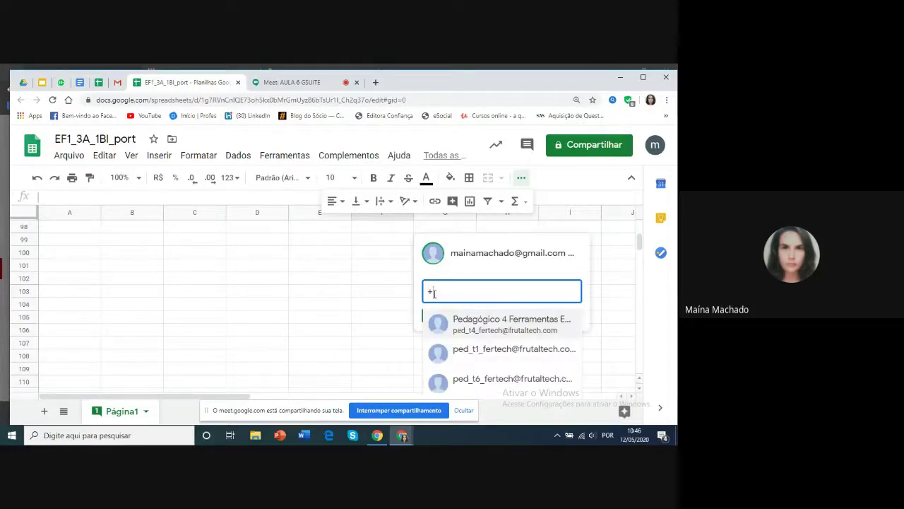
click(485, 332)
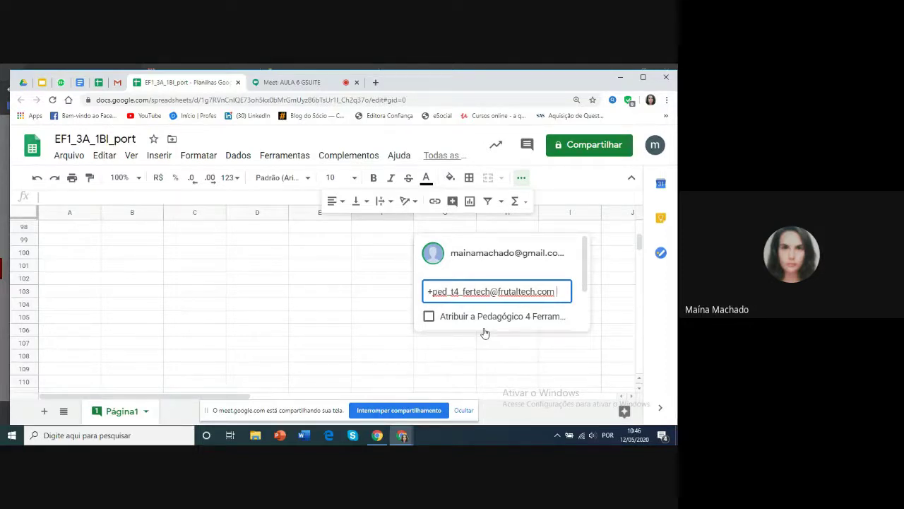
text(revis)
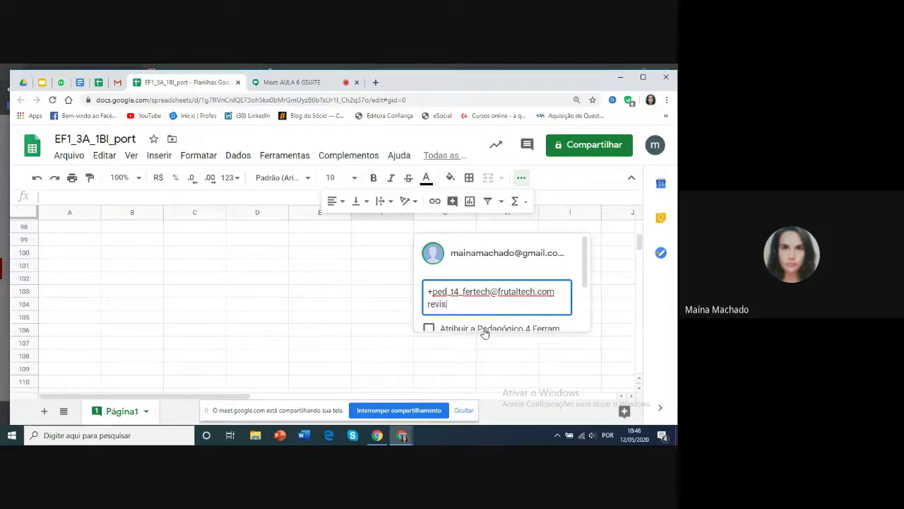
text(ar dados por gentileza)
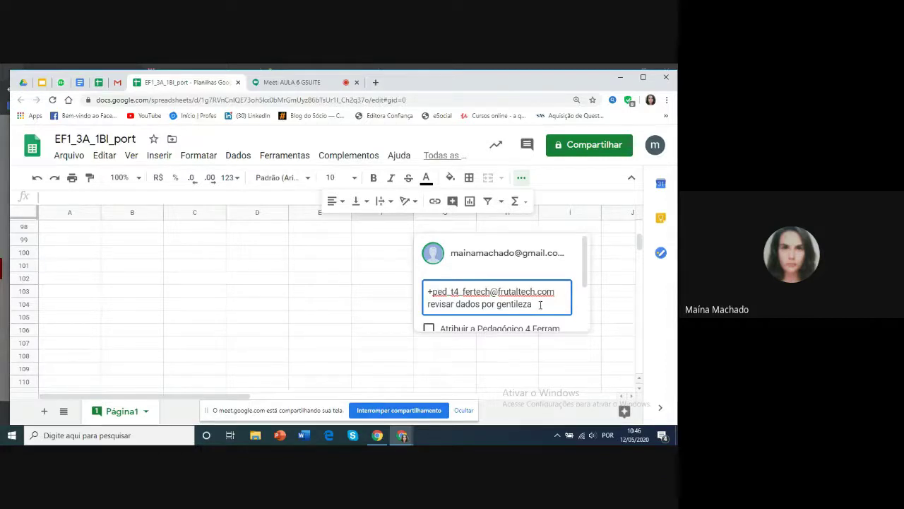
Step: Assign the comment to the mentioned Pedagógico 4 contact as a task
click(587, 282)
drag(587, 282, 588, 326)
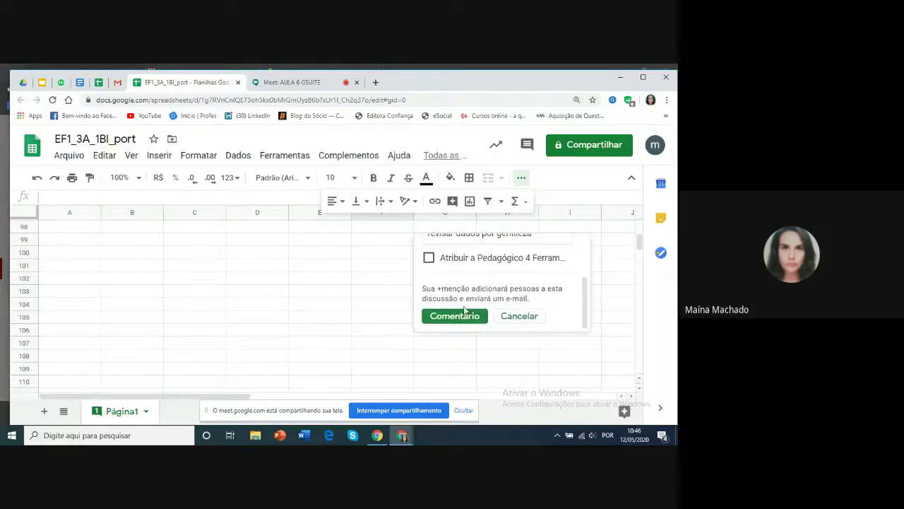
click(429, 259)
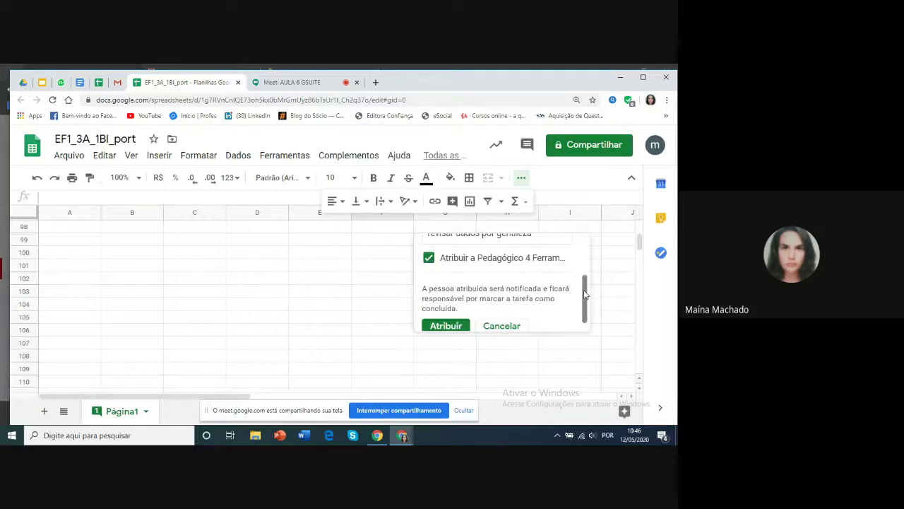
drag(585, 300, 586, 315)
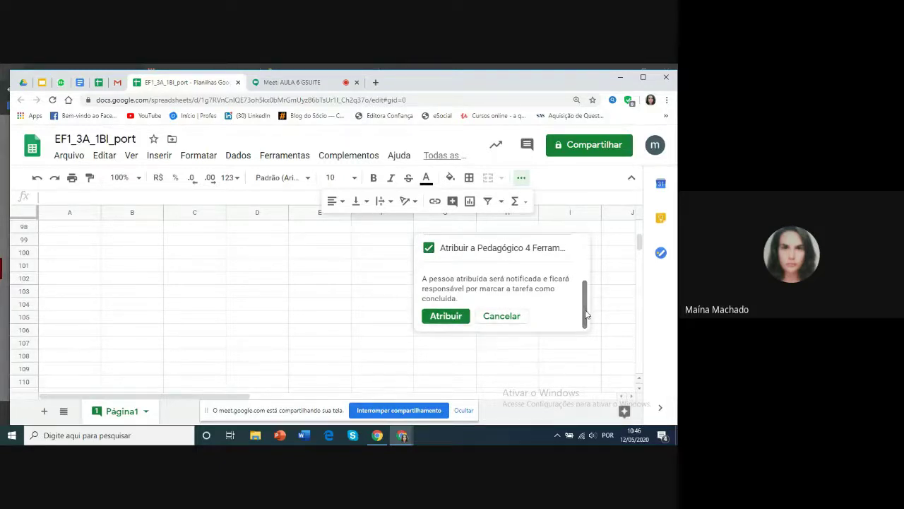
click(444, 315)
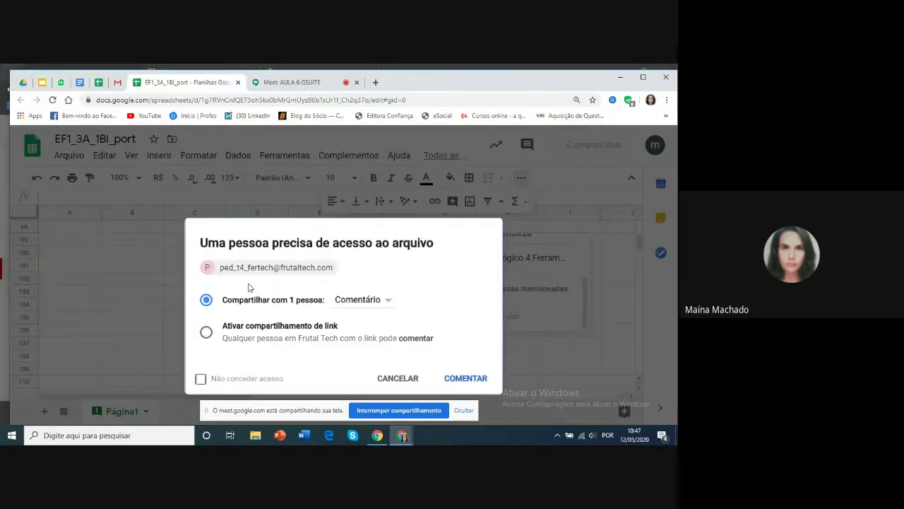
Step: Share the file with the mentioned contact with Comentário access and post the comment
click(386, 304)
click(388, 304)
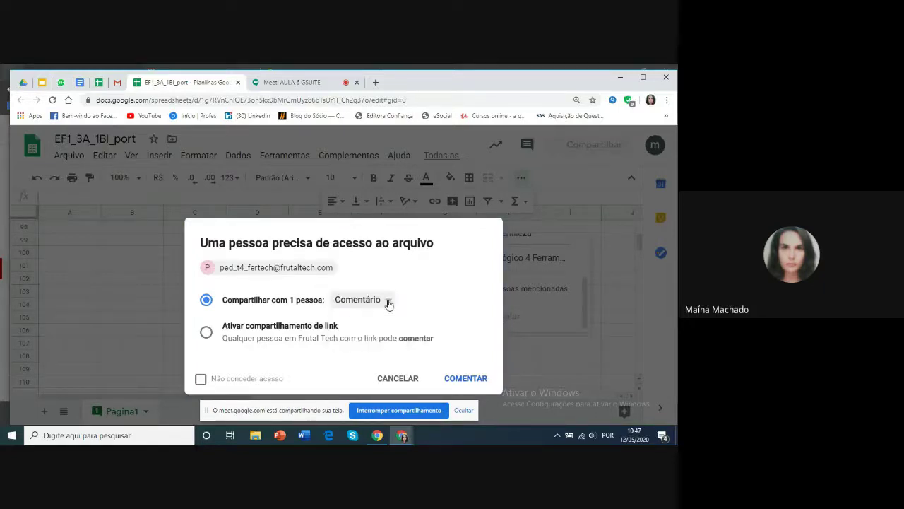
click(462, 379)
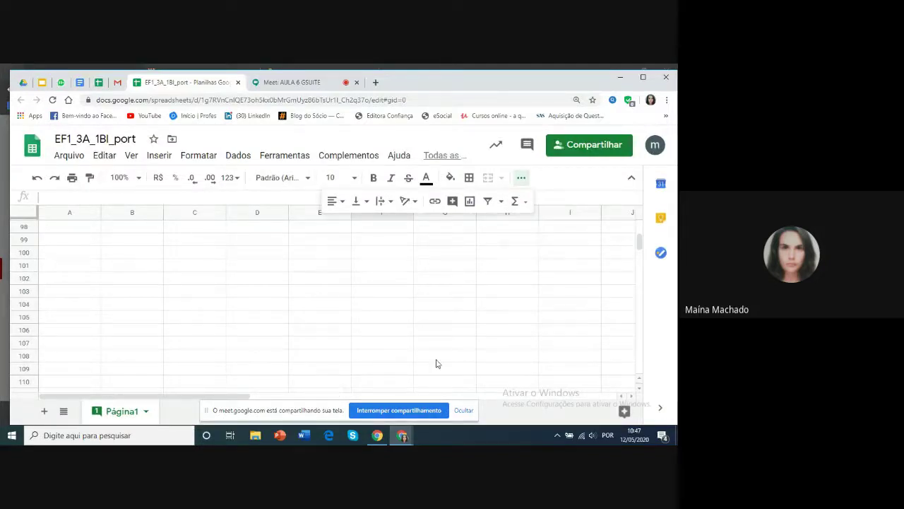
Step: Return to the grade table, dismiss the comment on cell F5 and hide the screen-sharing notice
drag(638, 245, 638, 224)
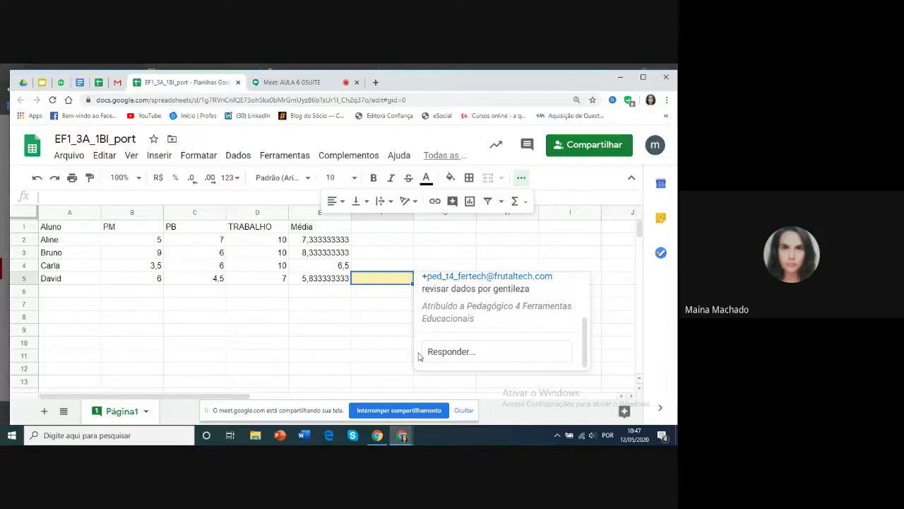
click(551, 199)
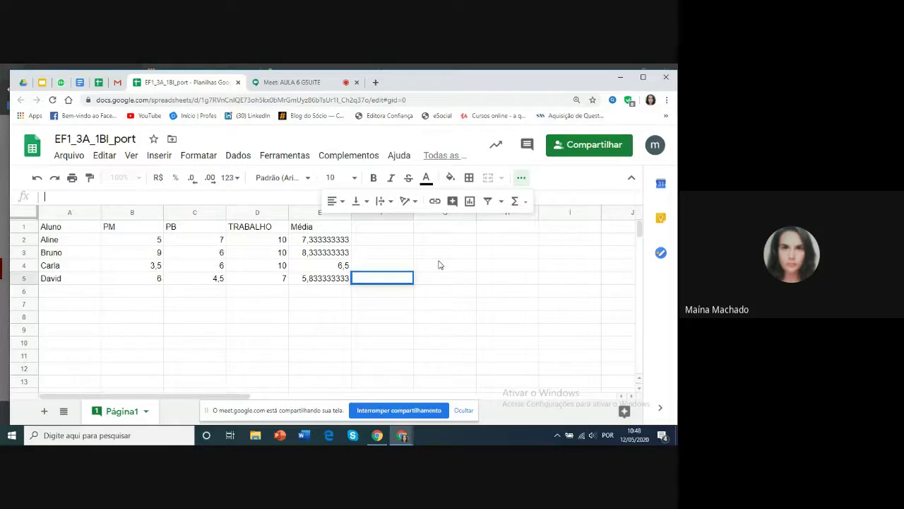
click(464, 410)
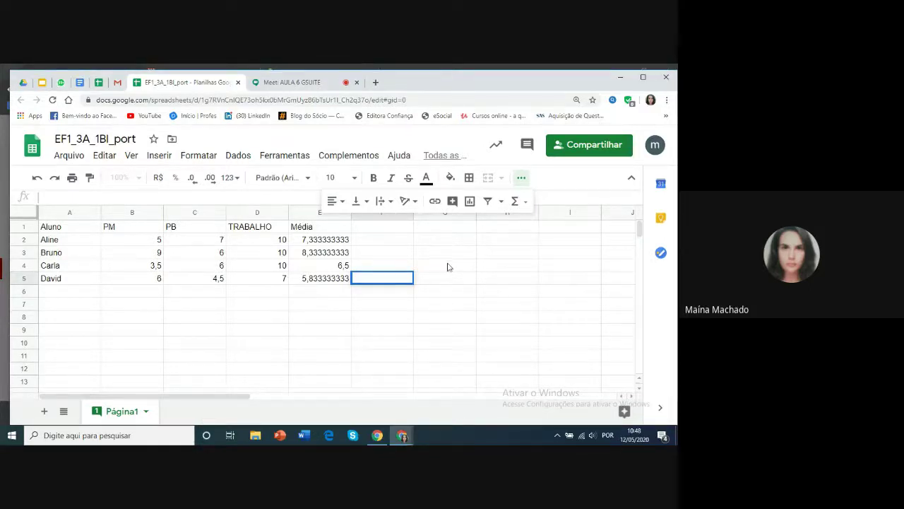
click(324, 228)
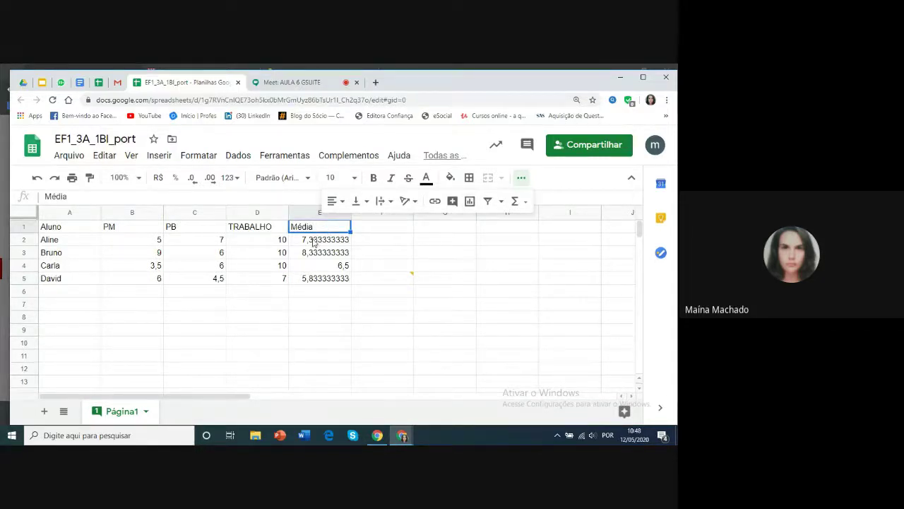
Step: Insert a column chart from the grade table A1:E5, shrink it and place it below the table
click(470, 202)
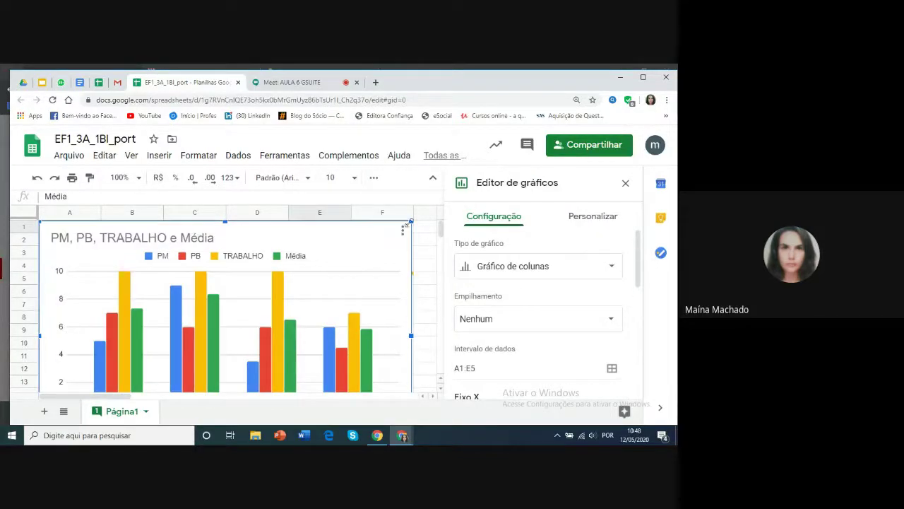
drag(407, 222, 355, 256)
drag(355, 323, 252, 392)
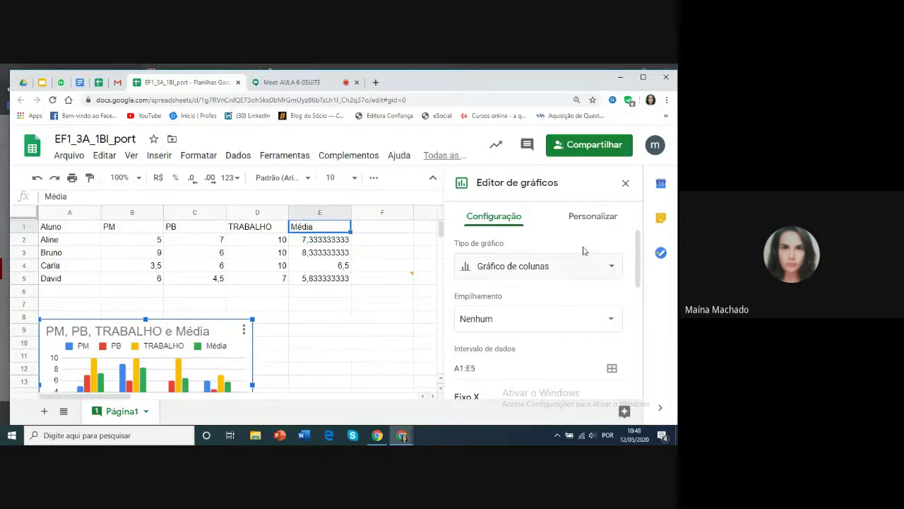
drag(439, 231, 440, 232)
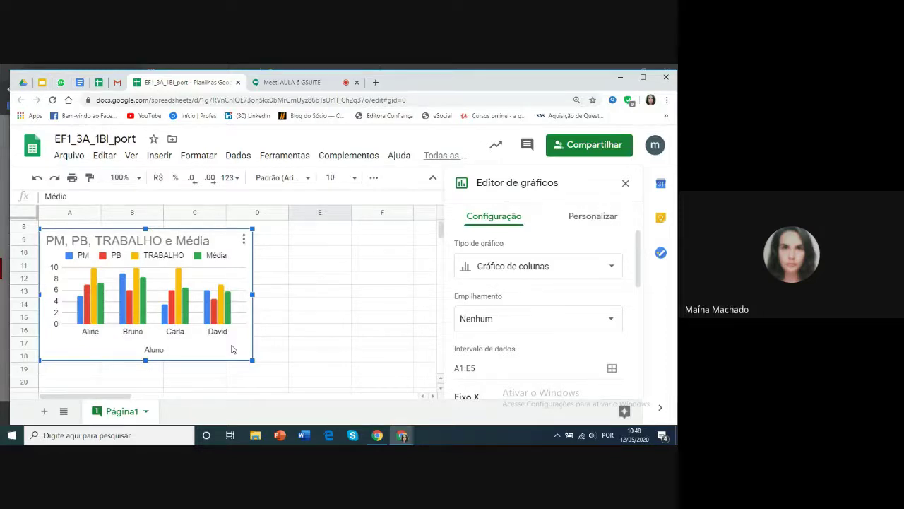
Step: Browse the suggested chart types for the grade chart and close the chart editor without changing the type
click(613, 269)
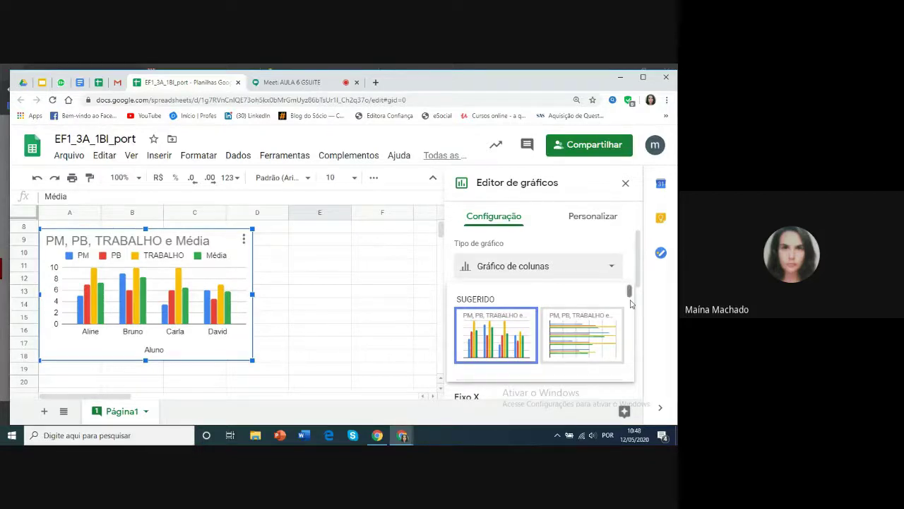
mouse_move(630, 297)
mouse_down()
mouse_move(632, 375)
mouse_move(631, 290)
mouse_up()
click(276, 274)
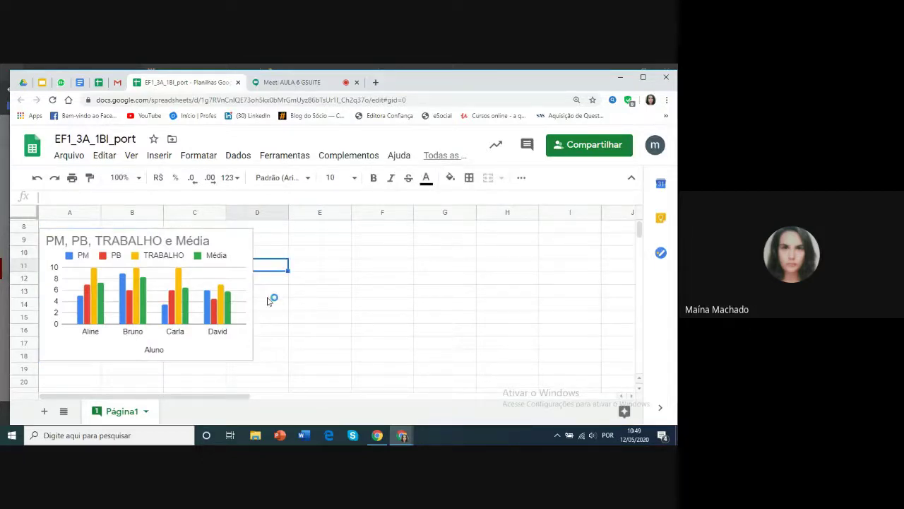
Step: Edit the grade chart and replace its title with "Média alunos 3A"
click(214, 243)
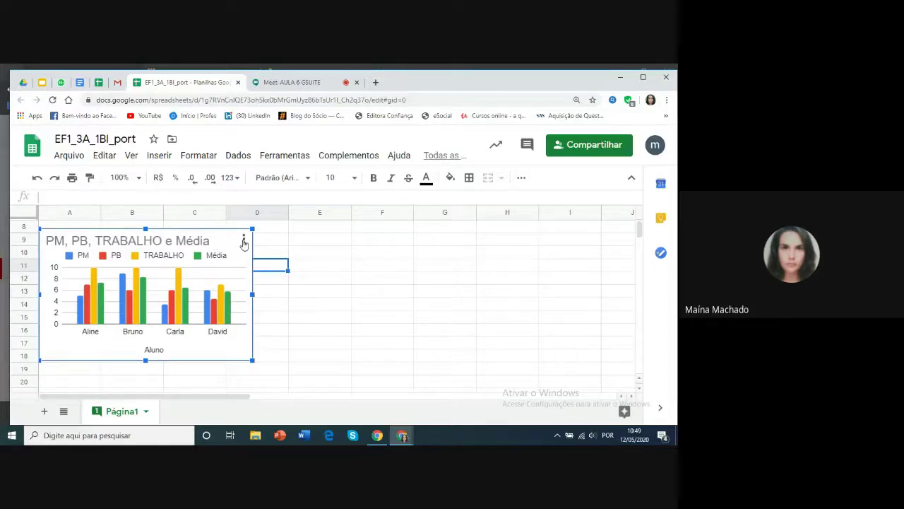
click(243, 241)
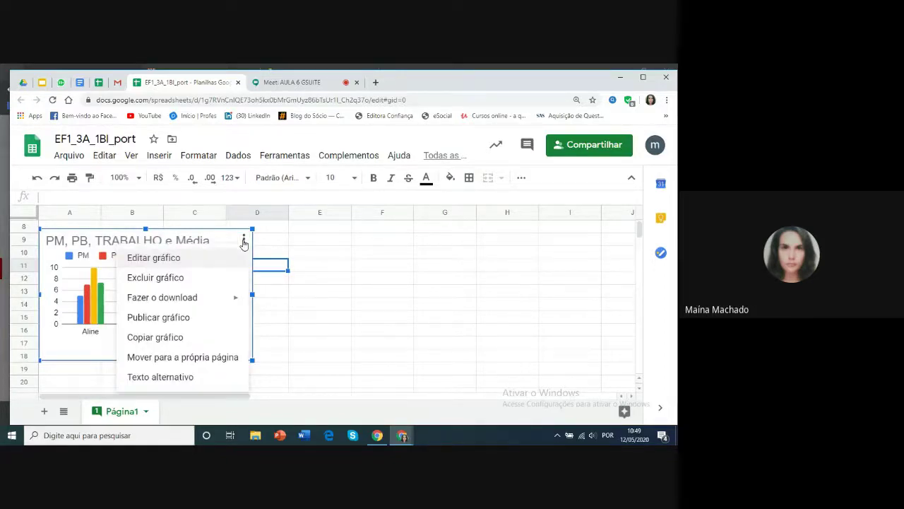
click(178, 259)
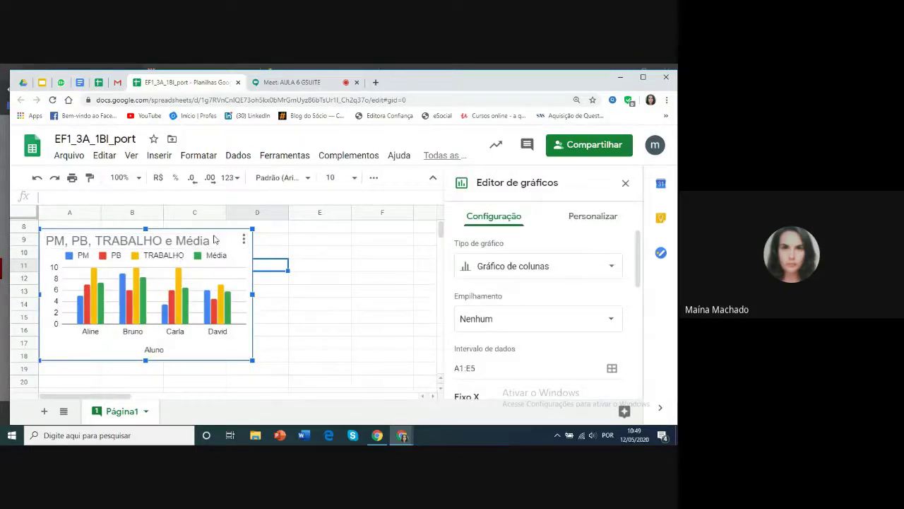
click(210, 242)
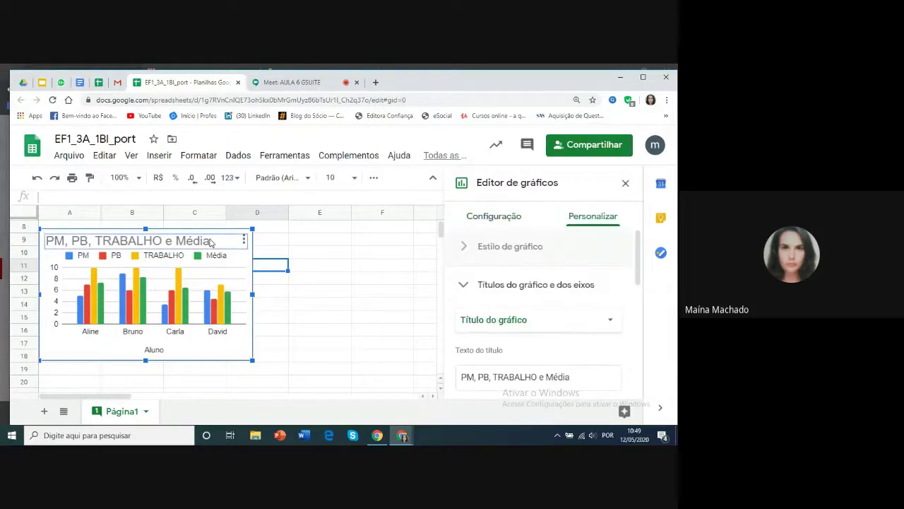
click(210, 241)
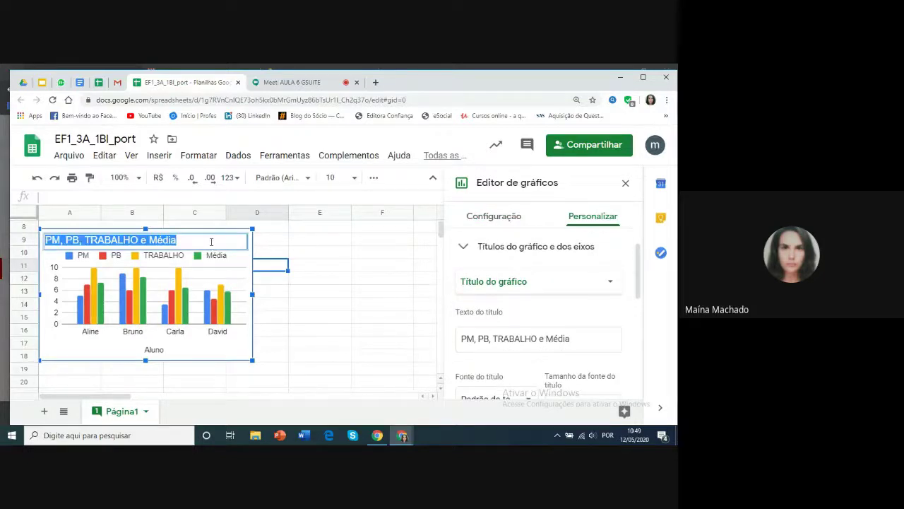
key(BackSpace)
text(M)
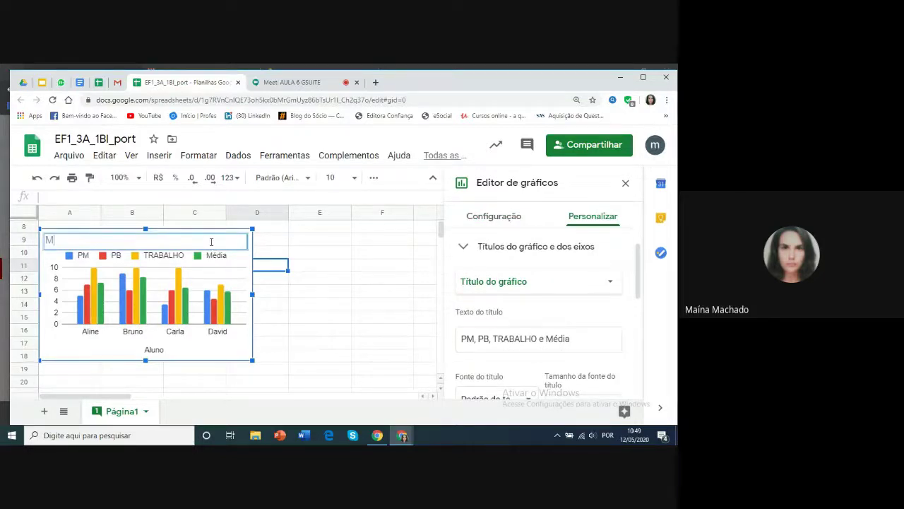
text(édia alunos 3A)
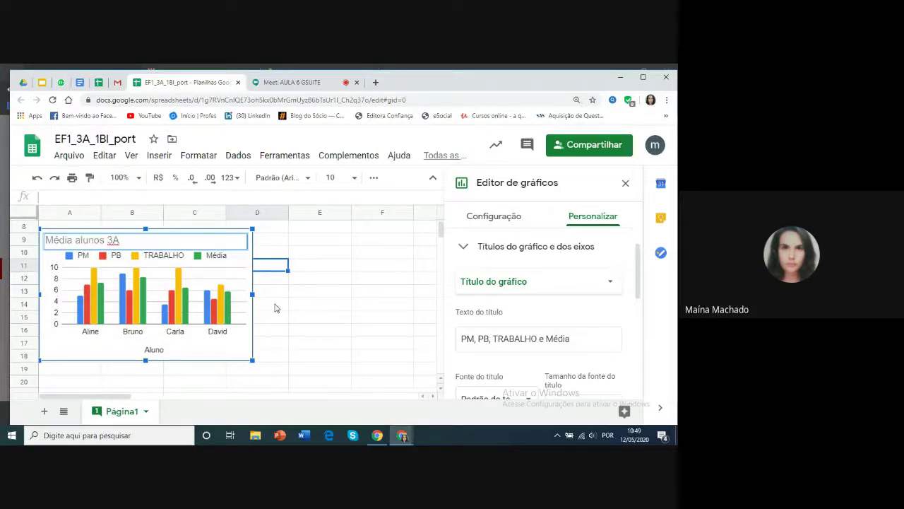
click(276, 308)
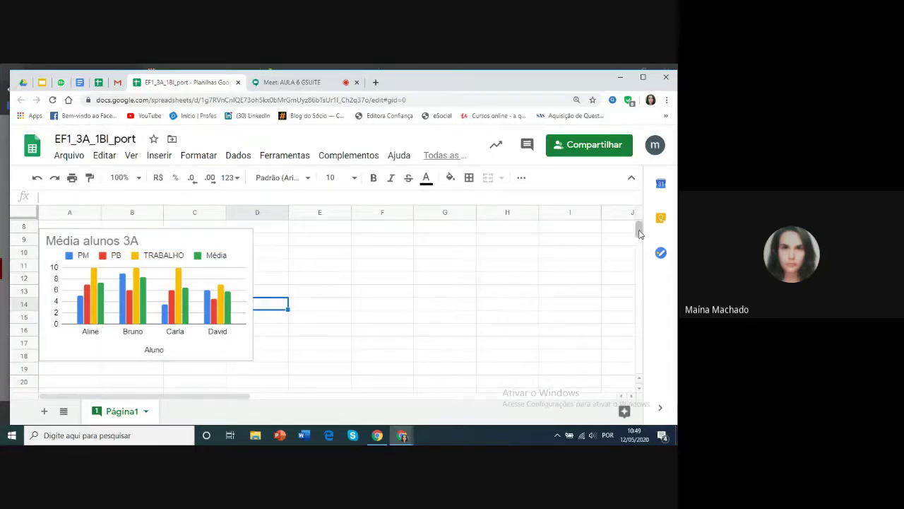
scroll(639, 233, up, 3)
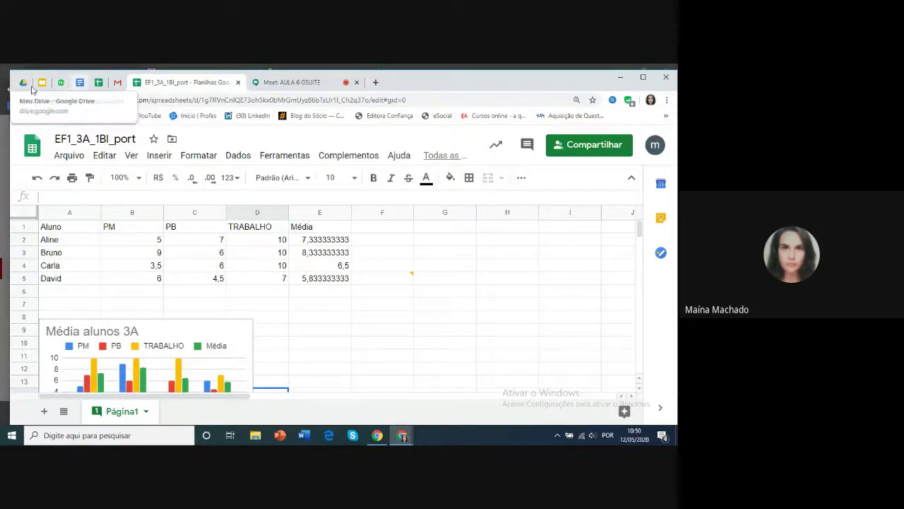
Step: Switch to the Google Docs report "Relatório de rendimento 5A" and delete its old chart and text
click(80, 83)
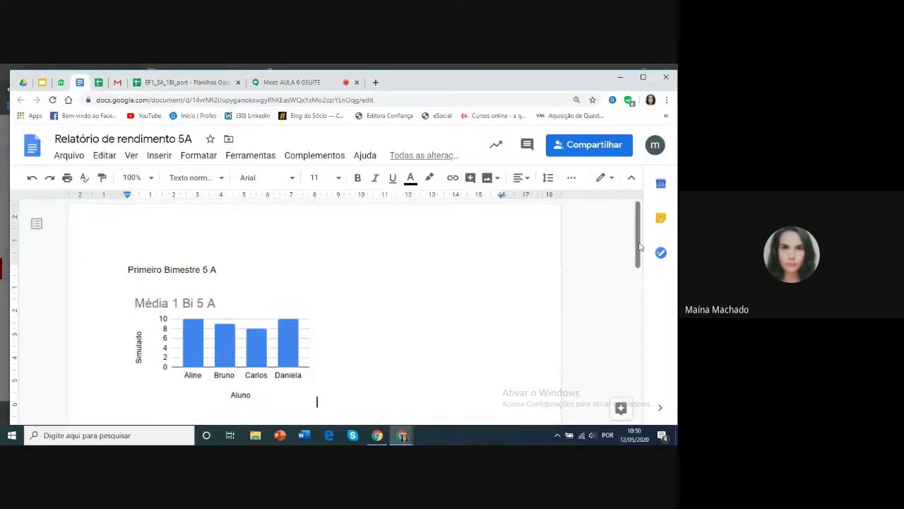
scroll(637, 246, down, 1)
mouse_move(637, 246)
mouse_down()
mouse_move(637, 263)
mouse_move(641, 238)
mouse_move(638, 262)
mouse_move(640, 238)
mouse_up()
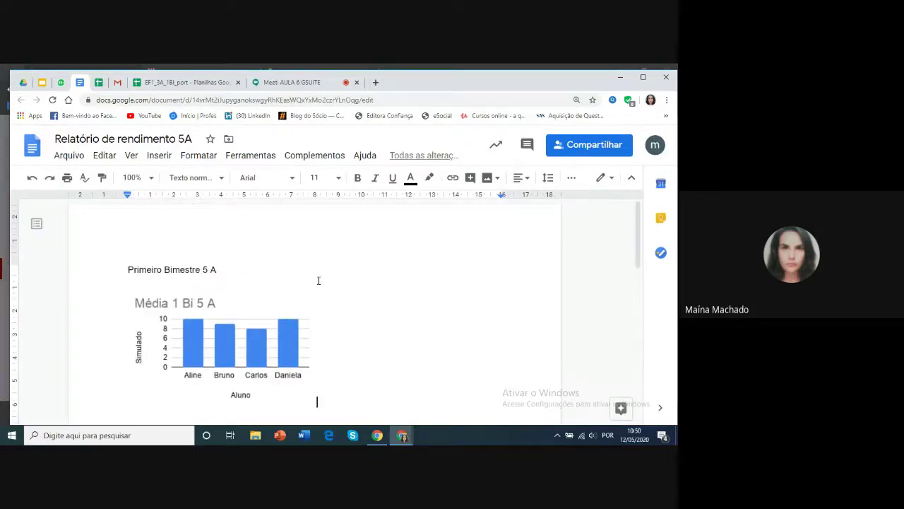
key(shift+Left)
key(Delete)
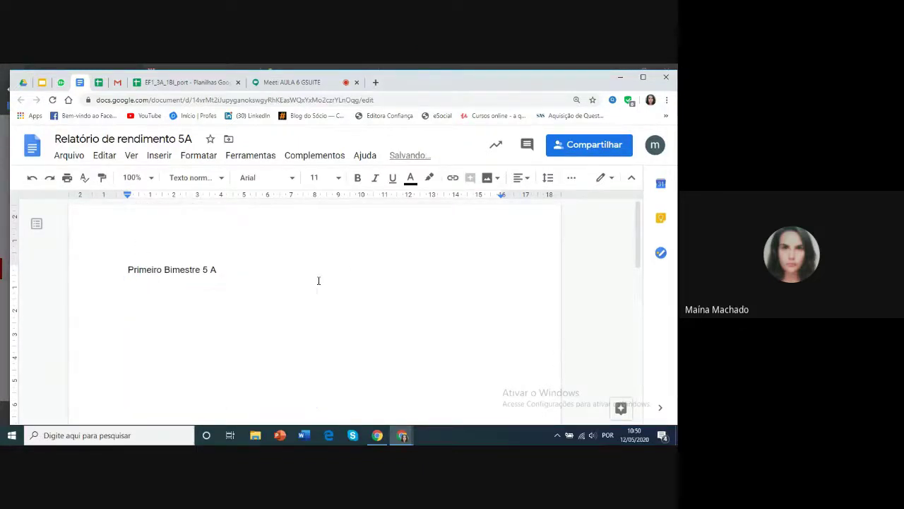
key(ctrl+a)
key(Delete)
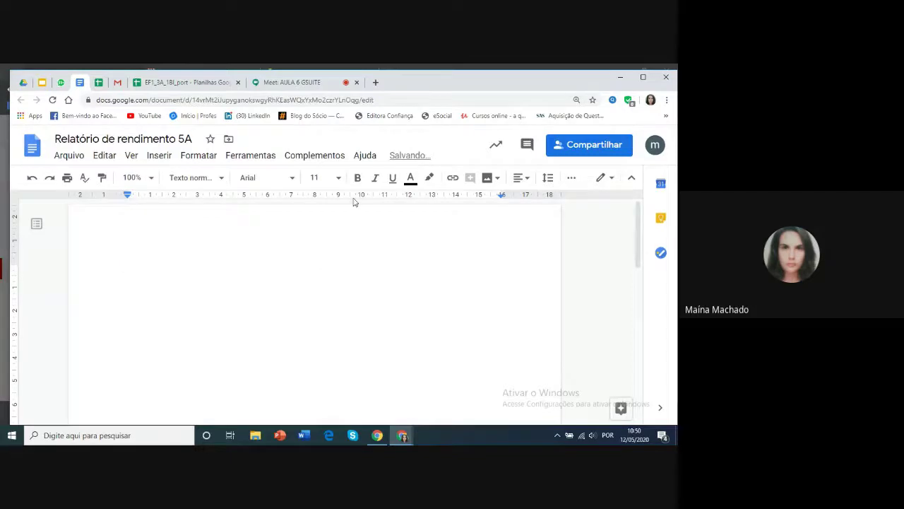
Step: Rename the report document as "Relatório de rendimento 3A"
click(186, 139)
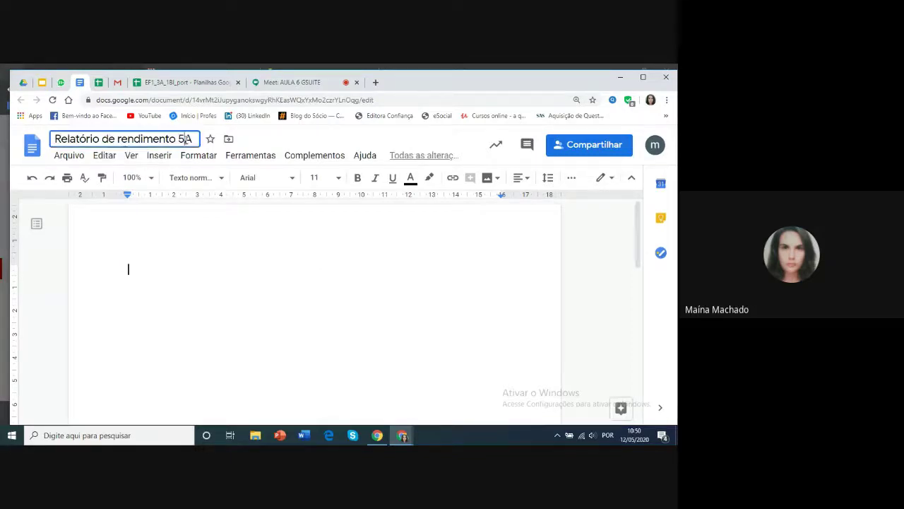
key(BackSpace)
text(3)
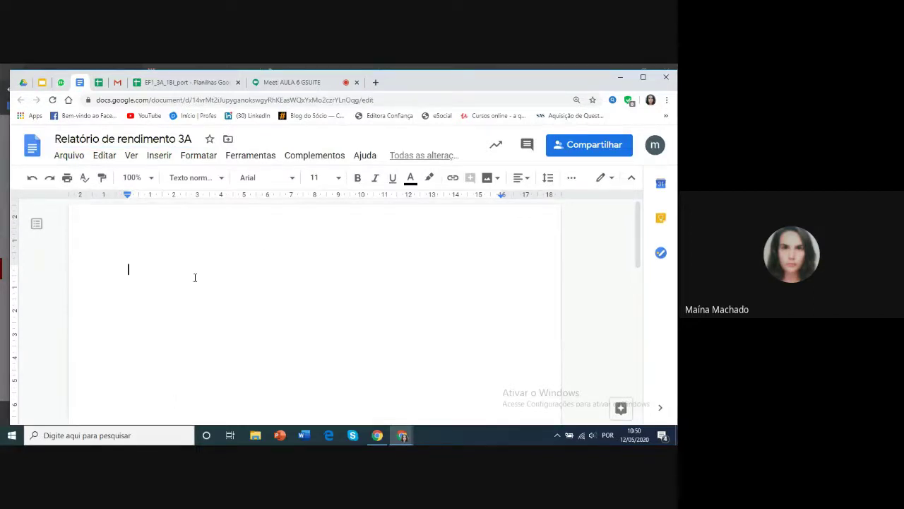
Step: Insert the "Média alunos 3A" chart into the report from the EF1_3A_1BI_port spreadsheet
click(157, 155)
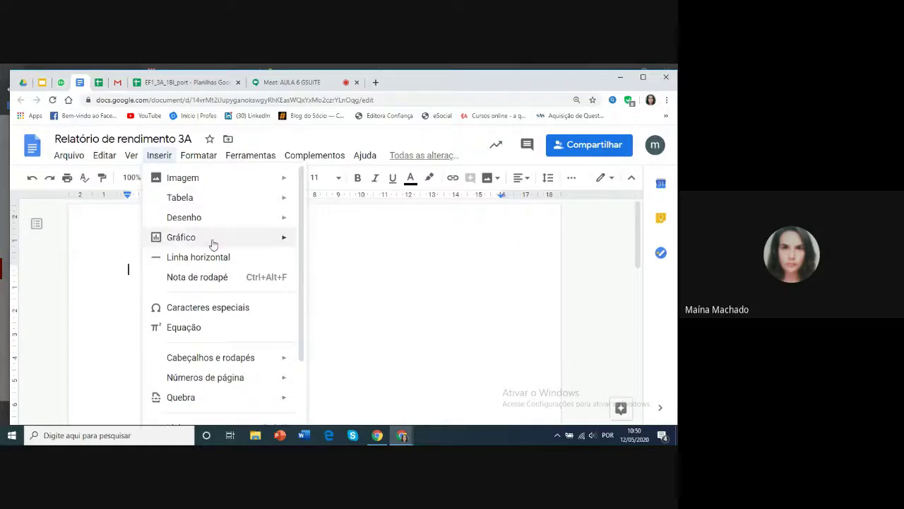
mouse_move(216, 242)
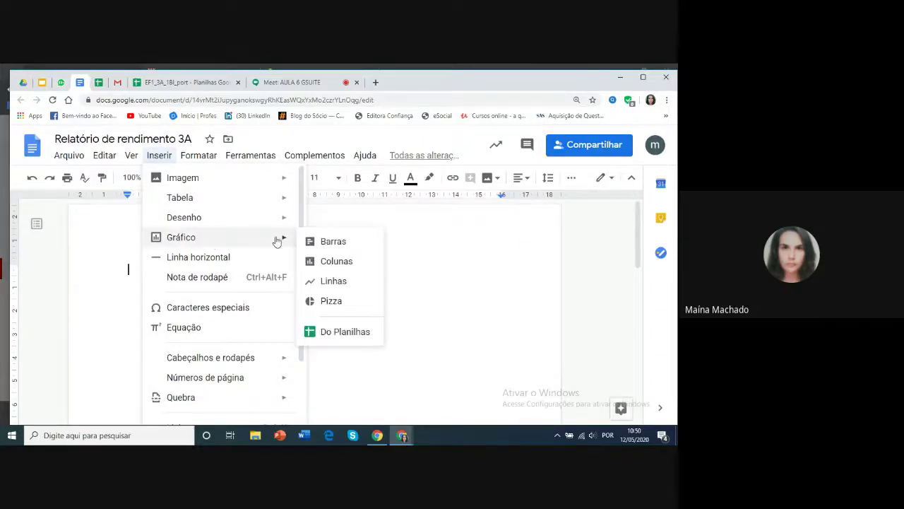
click(325, 332)
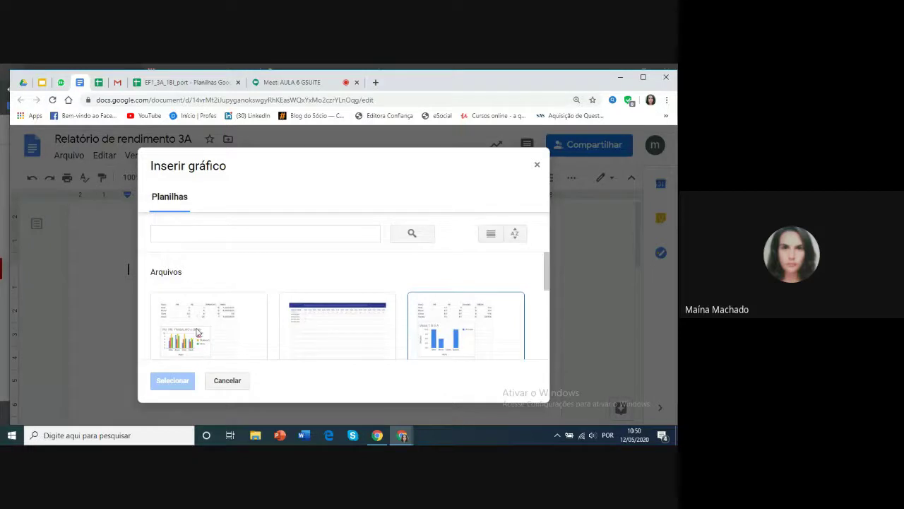
click(198, 324)
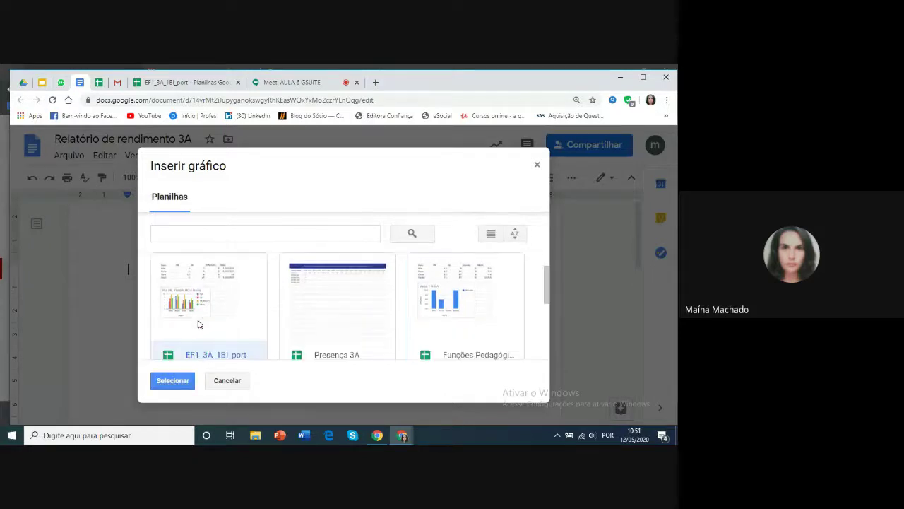
click(172, 381)
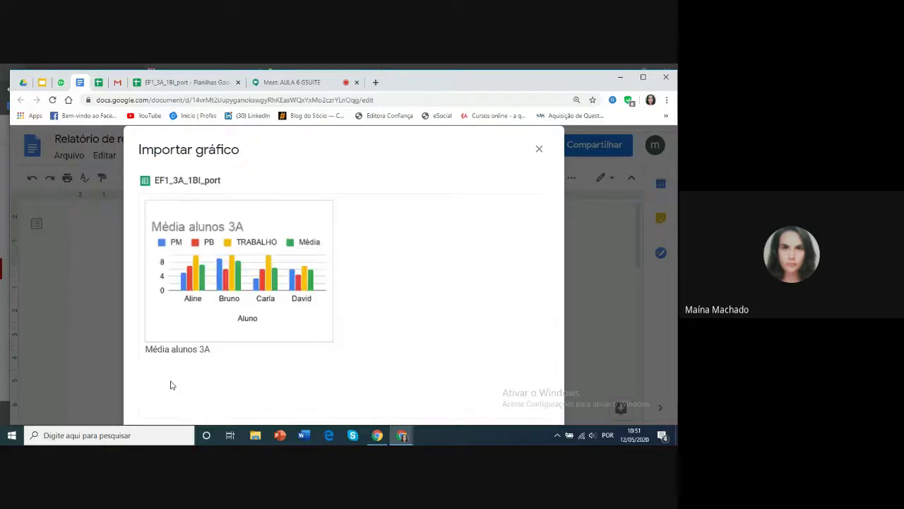
click(231, 265)
right_click(231, 264)
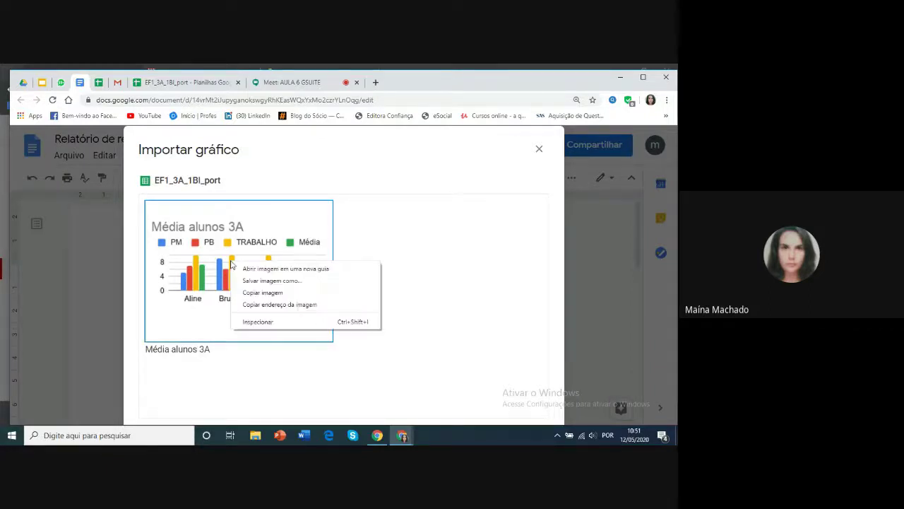
click(251, 293)
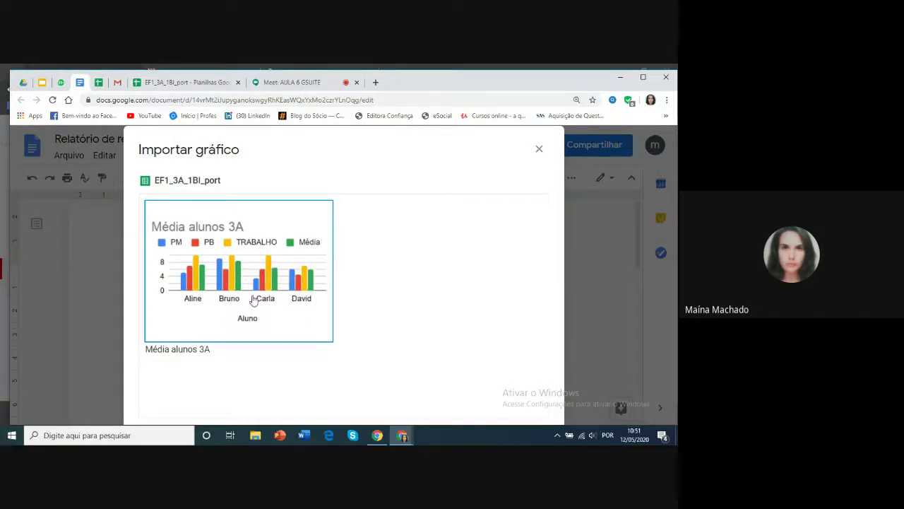
click(539, 150)
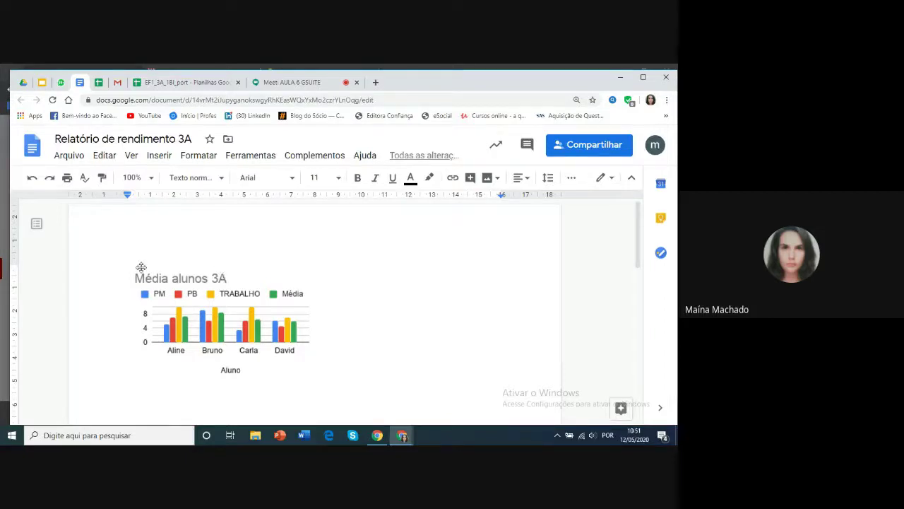
Step: Return to the EF1_3A_1BI_port spreadsheet and switch to the open Google Slides presentation
click(160, 83)
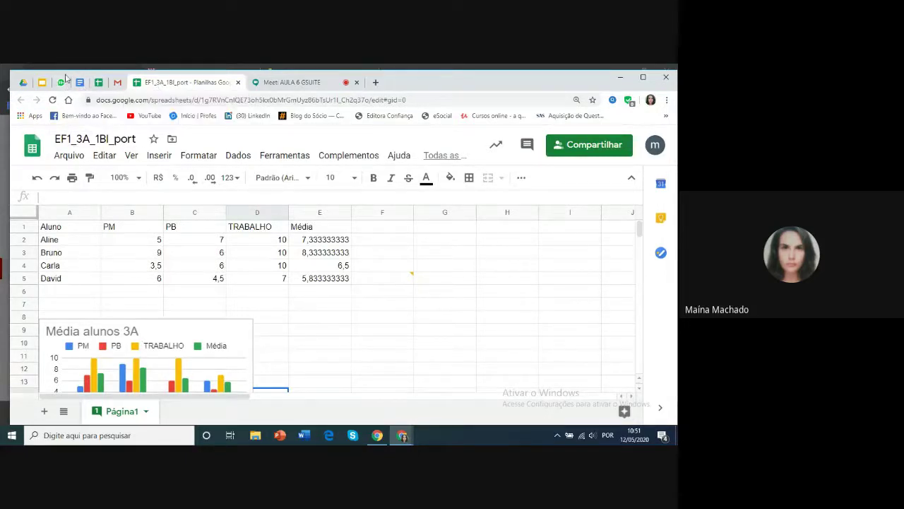
click(43, 83)
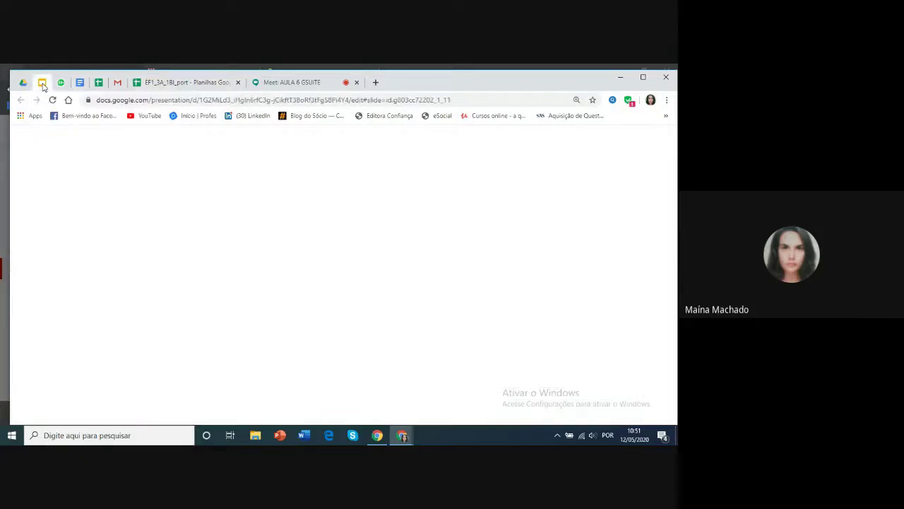